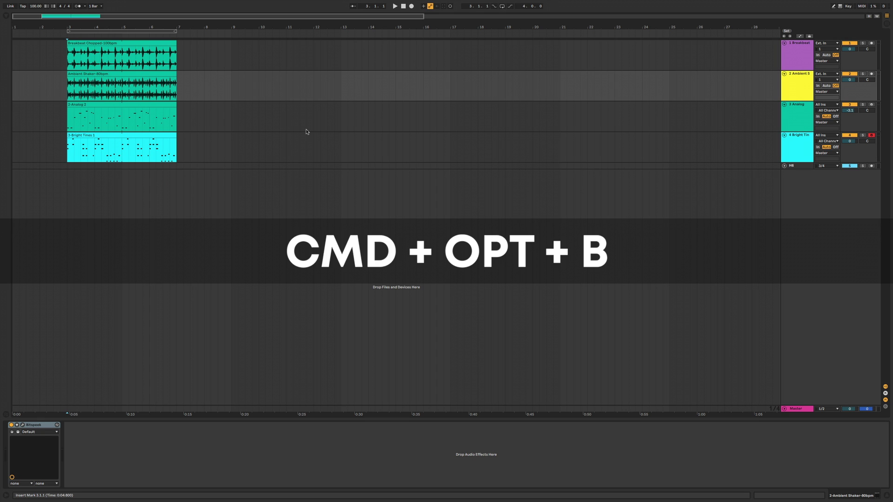
Show and hide the browser, and toggle the arrangement overview off and back on
{"action": "key", "text": "super+alt+b"}
{"action": "key", "text": "super+alt+b"}
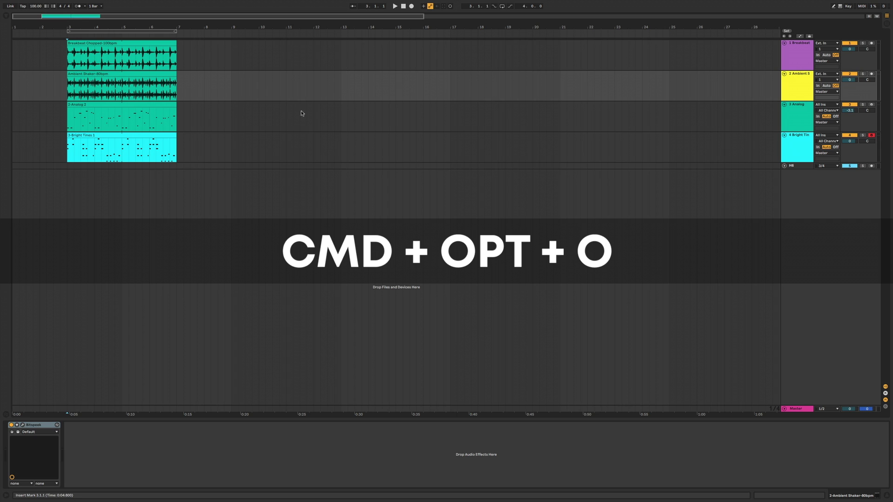
{"action": "key", "text": "super+alt+o"}
{"action": "key", "text": "super+alt+o"}
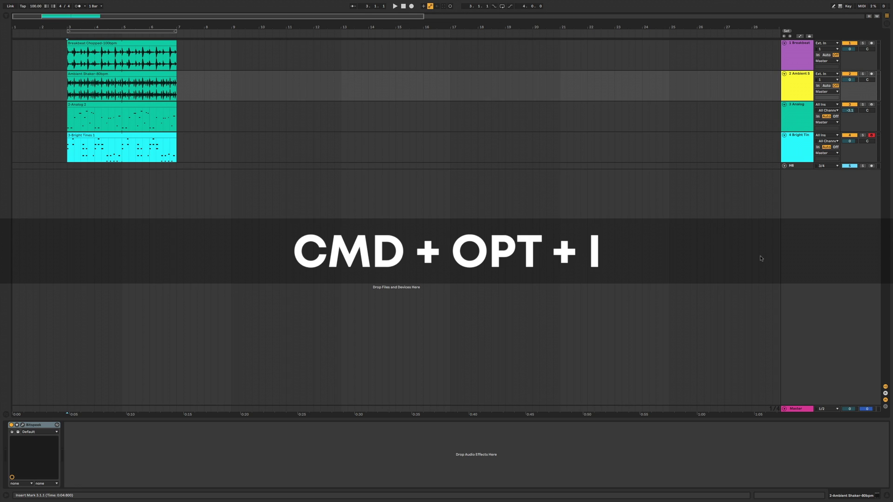
Toggle the tracks' In/Out section and the mixer section off and back on
{"action": "key", "text": "super+alt+i"}
{"action": "key", "text": "super+alt+i"}
{"action": "key", "text": "super+alt+m"}
{"action": "key", "text": "super+alt+m"}
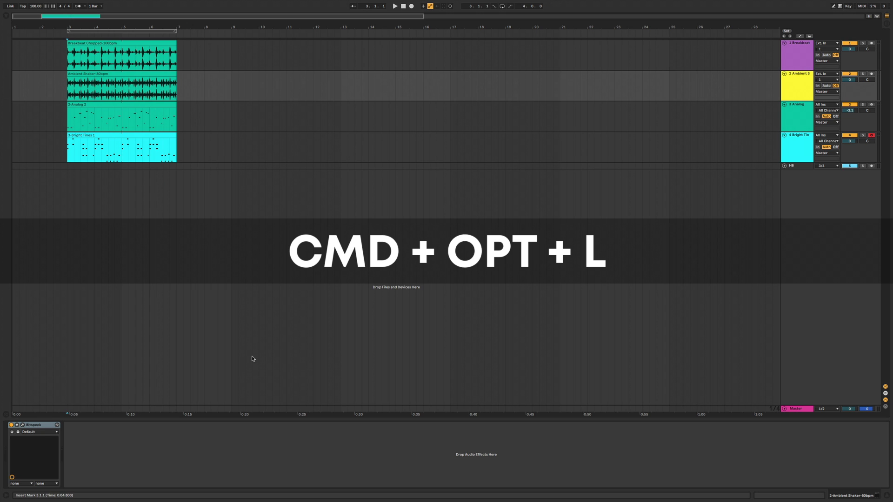
Toggle the detail view and show and hide the Bitspeek plug-in window of the Ambient Shaker track
{"action": "key", "text": "super+alt+l"}
{"action": "key", "text": "super+alt+l"}
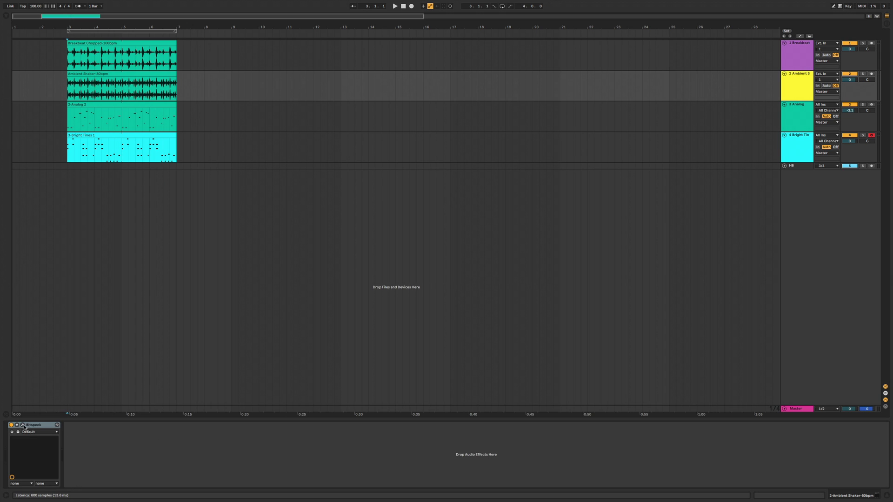
{"action": "key", "text": "super+alt+p"}
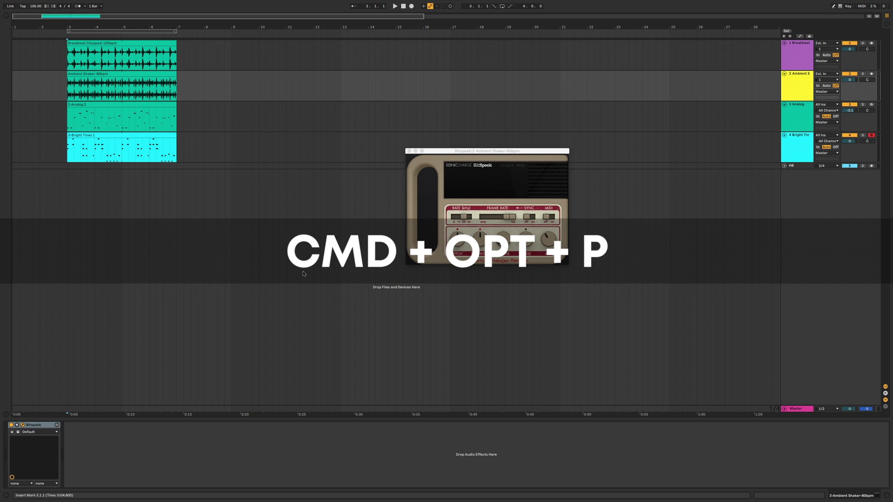
{"action": "key", "text": "super+alt+p"}
{"action": "key", "text": "super+alt+p"}
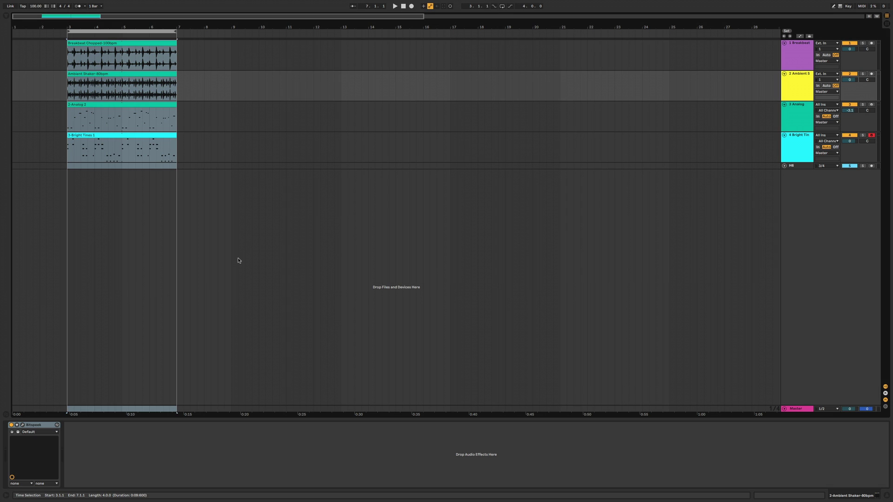
Open the audio export settings for the selection from 3.1.1 to 7.1.1 and toggle the Info View
{"action": "key", "text": "super+shift+r"}
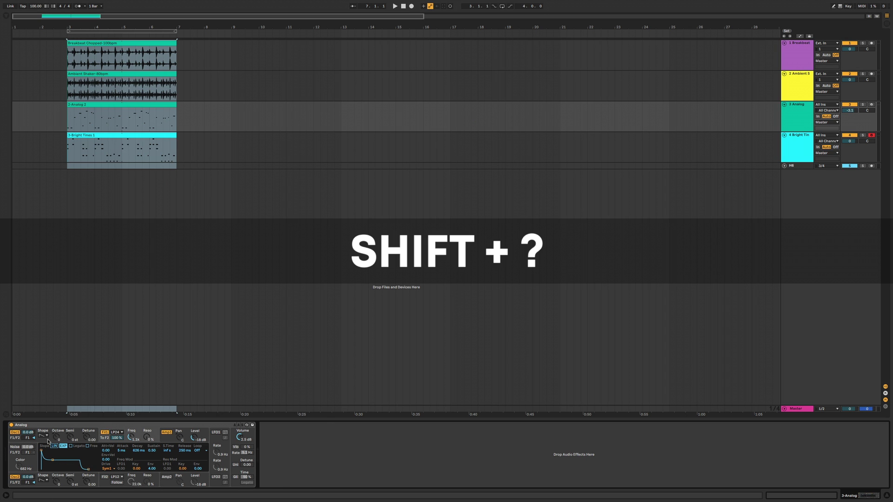
{"action": "key", "text": "shift+question"}
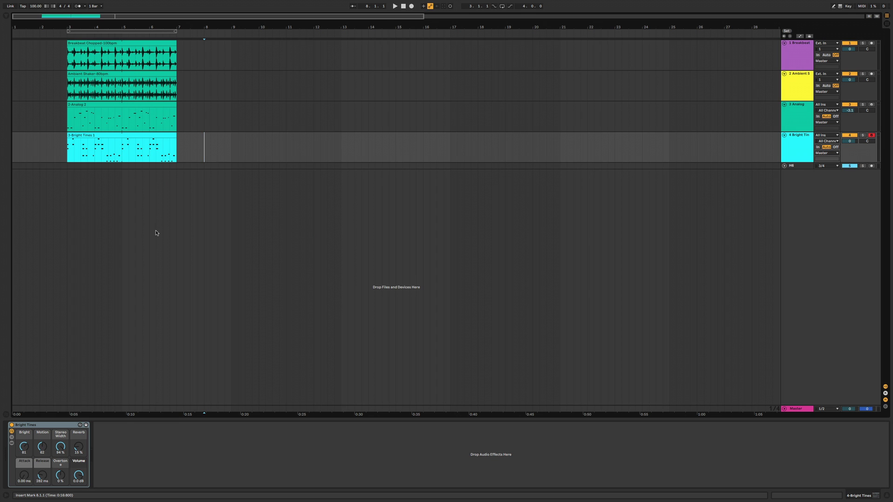
Optimize the arrangement's height and width so that all tracks and clips fill the view
{"action": "key", "text": "h"}
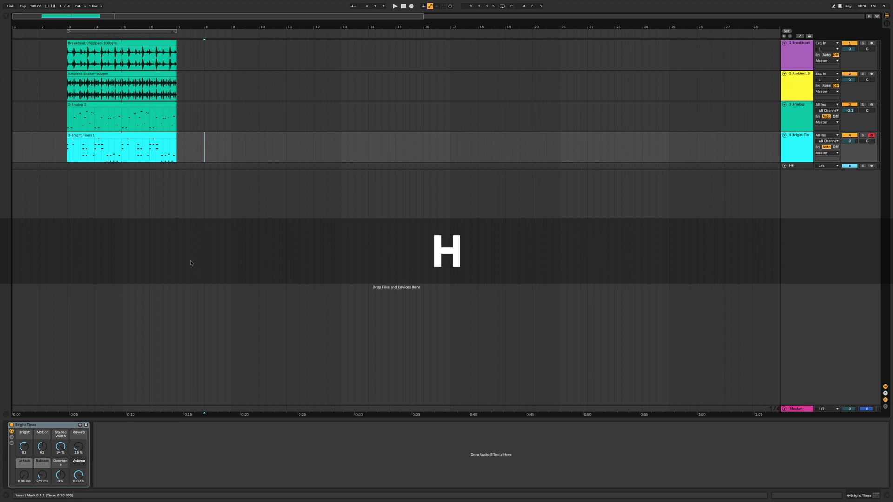
{"action": "key", "text": "w"}
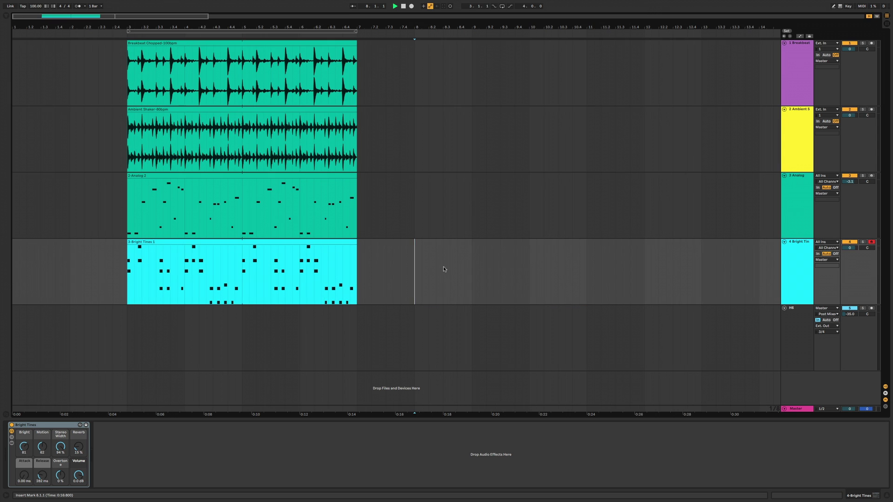
Start recording in the arrangement and capture the notes just played on the Grand Piano track as a MIDI clip
{"action": "key", "text": "F9"}
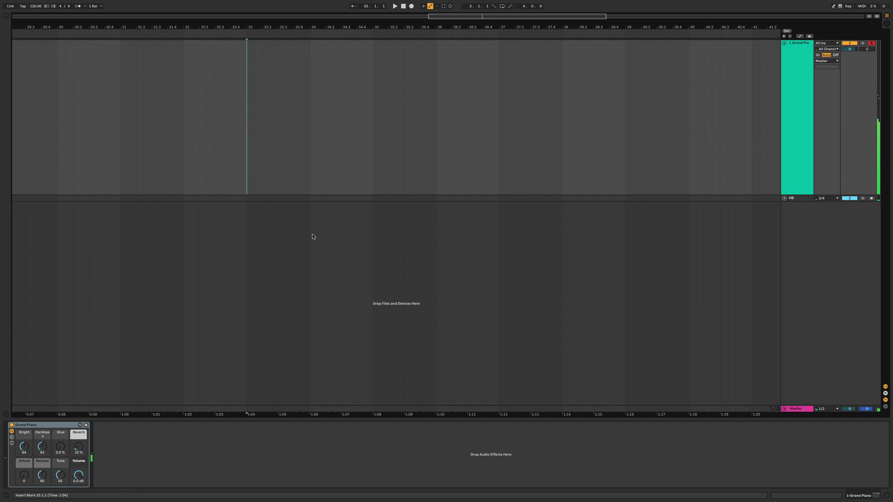
{"action": "key", "text": "shift+super+c"}
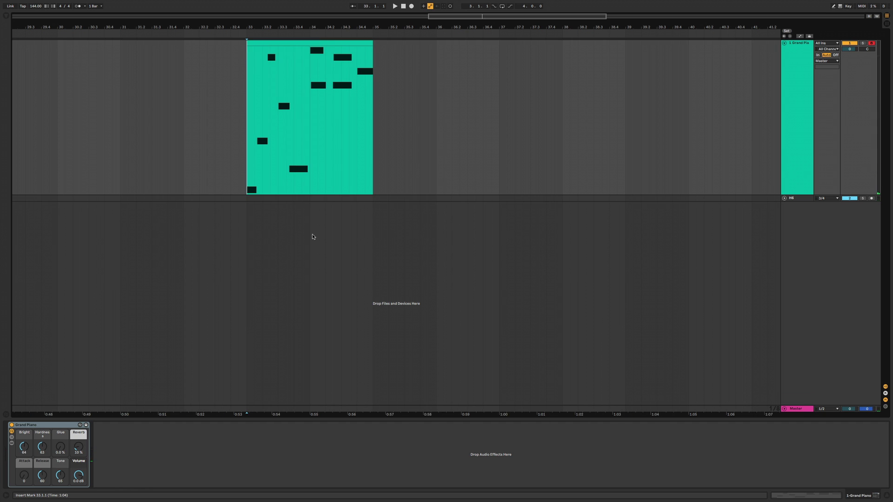
{"action": "key", "text": "space"}
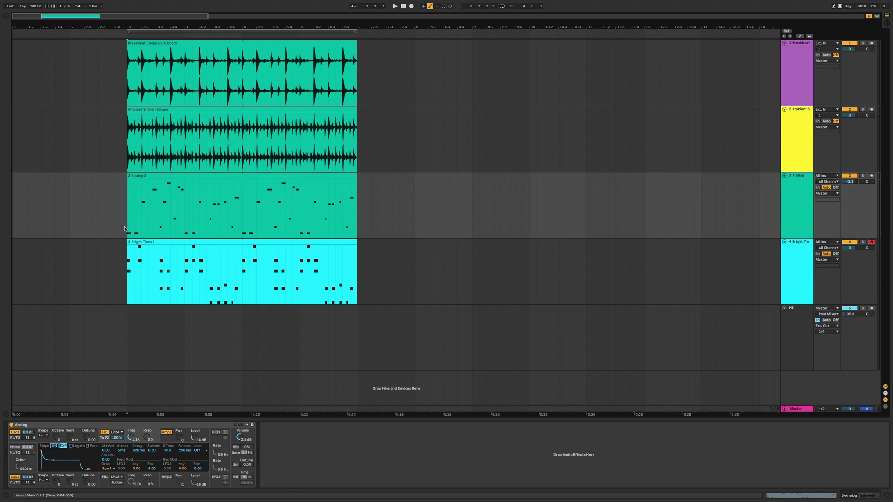
Play the arrangement from bar 3, stop it, and continue playback from the stopping point
{"action": "key", "text": "space"}
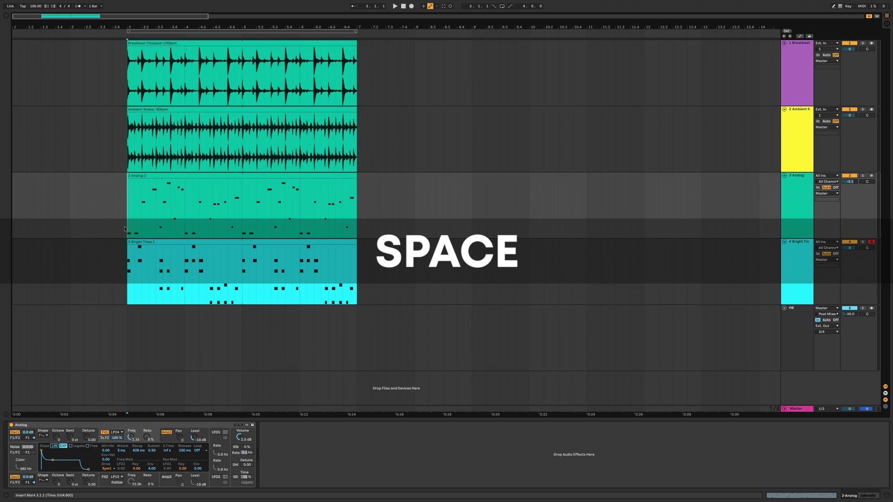
{"action": "key", "text": "space"}
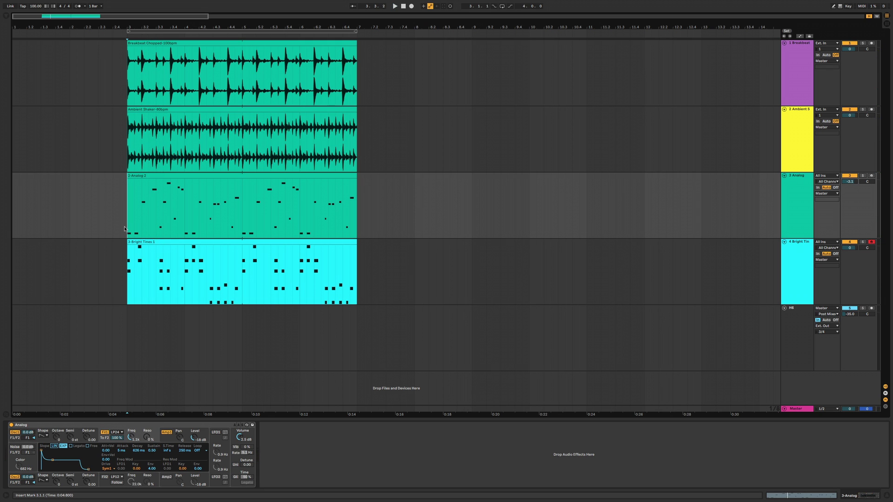
{"action": "key", "text": "shift+space"}
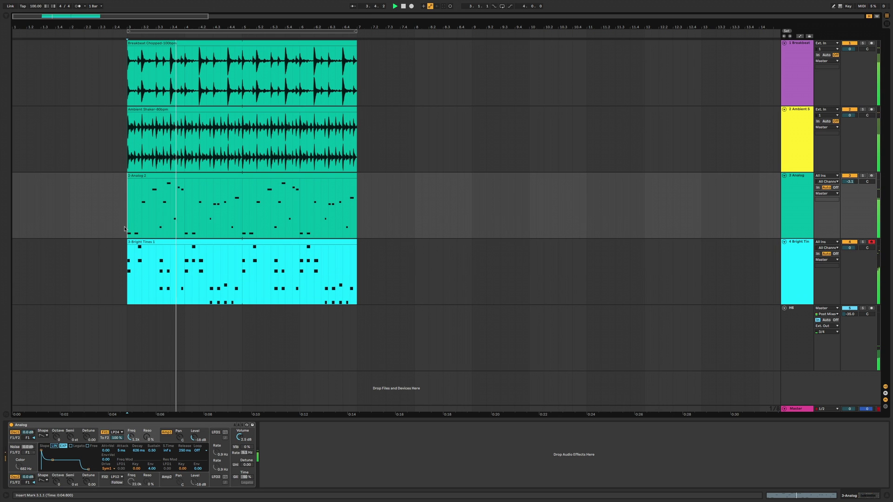
Select the Analog clip's section from 3.1.1 to 3.3.1 and play only that selection
{"action": "left_click", "coordinate": [429, 162]}
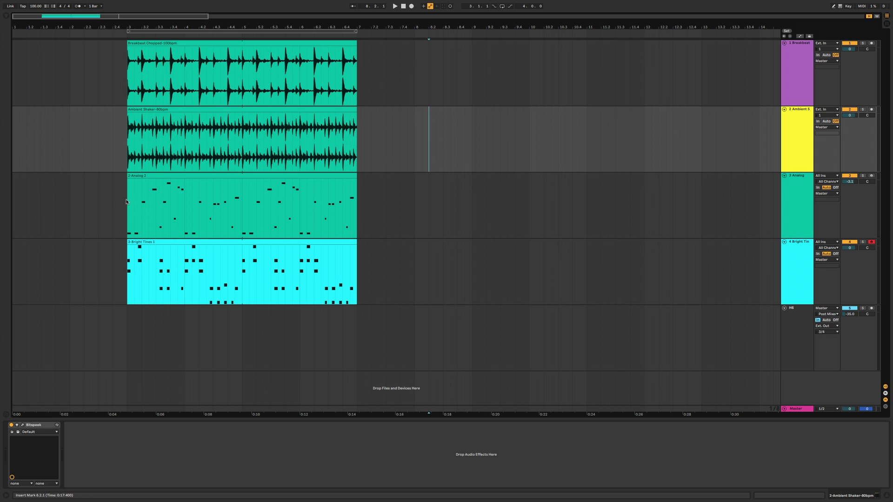
{"action": "left_click_drag", "start_coordinate": [127, 203], "coordinate": [168, 204]}
{"action": "key", "text": "alt+space"}
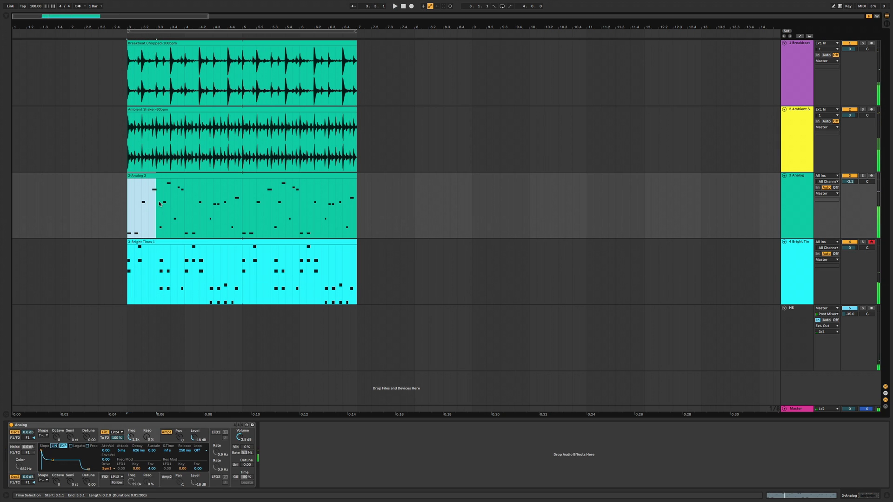
Leave MIDI map mode on the Analog track and place the insert marker at 8.1.1 on the Ambient Shaker track
{"action": "left_click", "coordinate": [126, 203]}
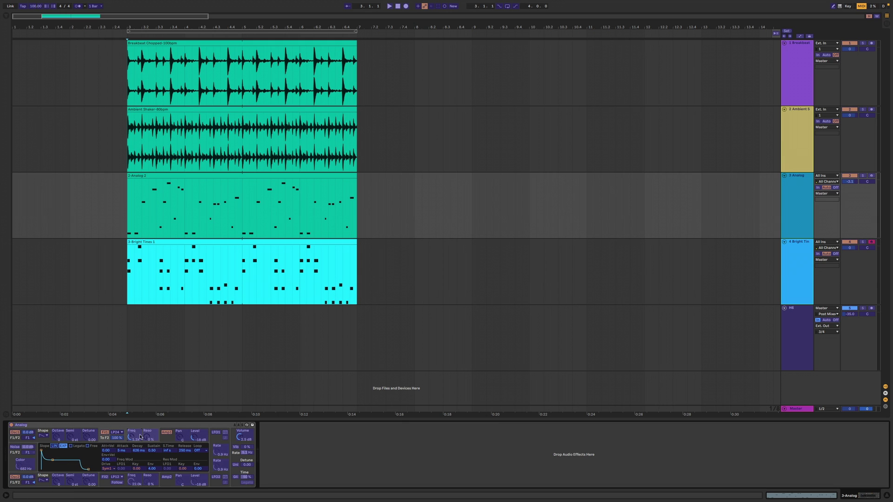
{"action": "key", "text": "super+m"}
{"action": "left_click", "coordinate": [404, 164]}
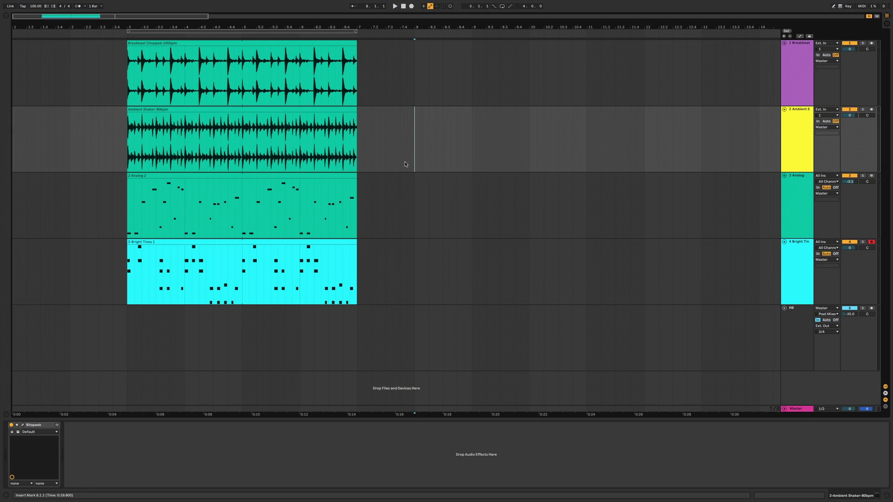
Map the 1 key to the metronome's on/off switch in Key Map mode and test the assignment
{"action": "key", "text": "super+k"}
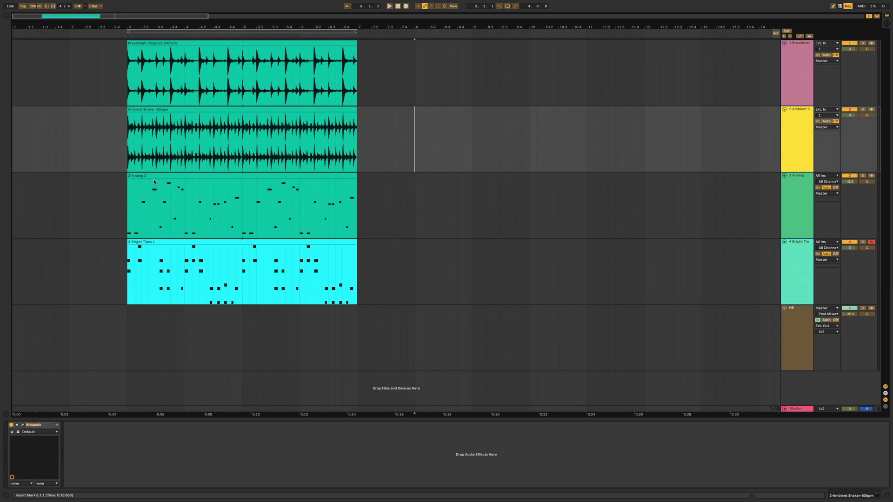
{"action": "left_click", "coordinate": [76, 6]}
{"action": "key", "text": "m"}
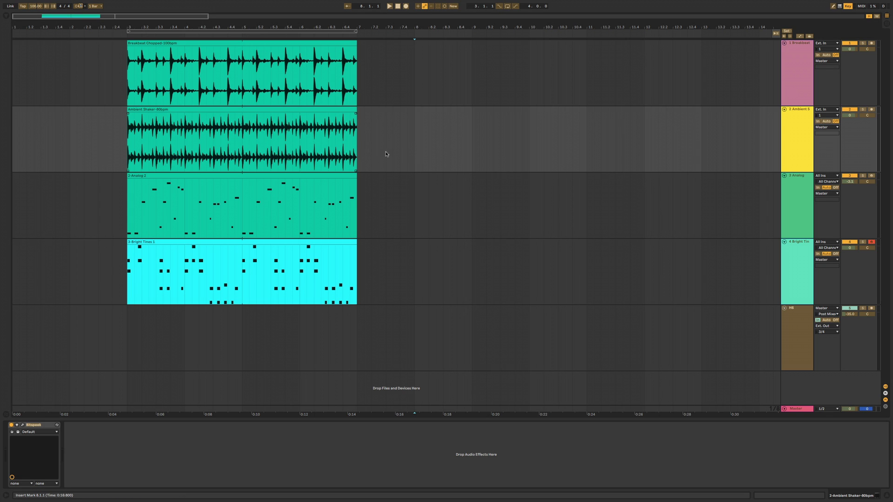
{"action": "key", "text": "ctrl+k"}
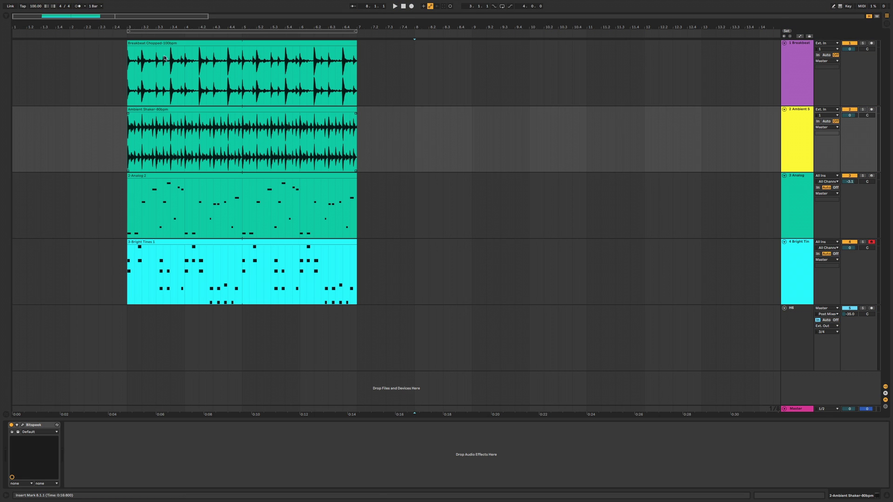
{"action": "key", "text": "m"}
Delete the Metronome On/Off assignment from the key mappings
{"action": "key", "text": "ctrl+k"}
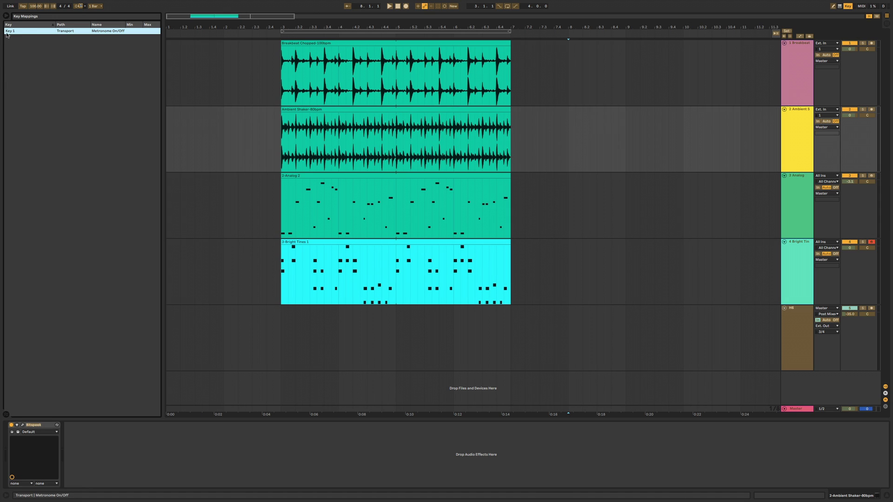
{"action": "key", "text": "Delete"}
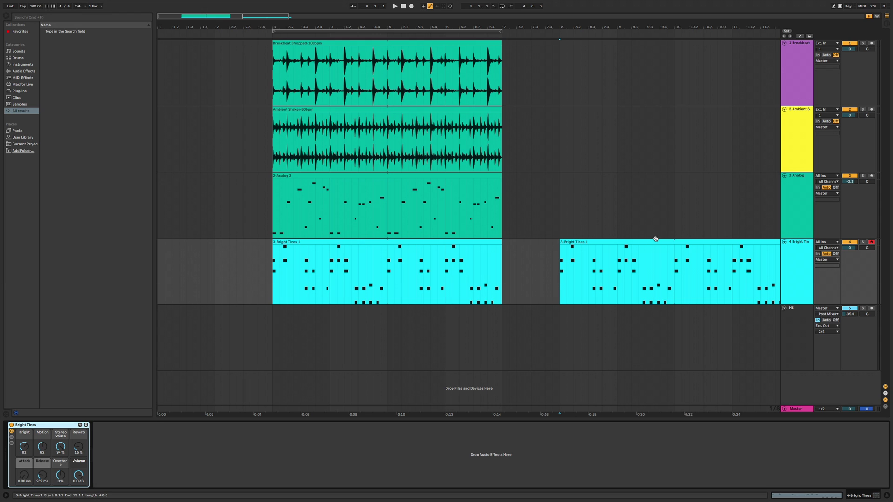
Search the browser for "echo" and load the Echo device onto the Bright Tines track
{"action": "key", "text": "super+f"}
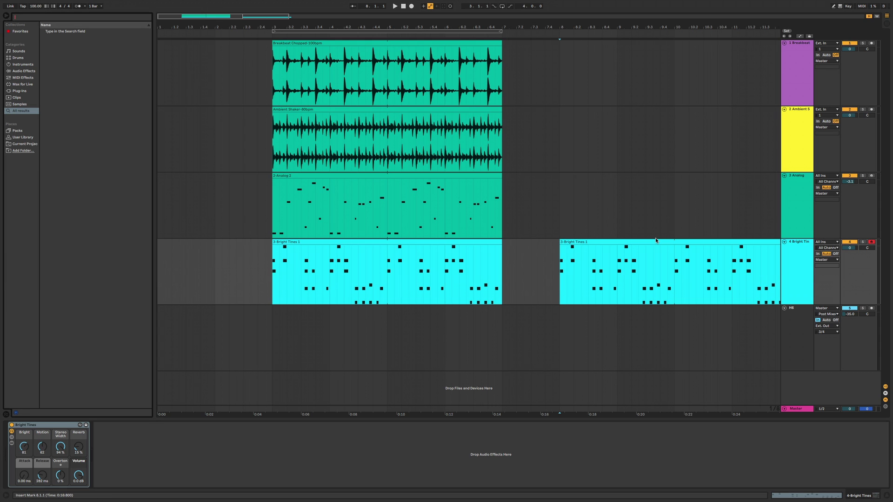
{"action": "type", "text": "echo"}
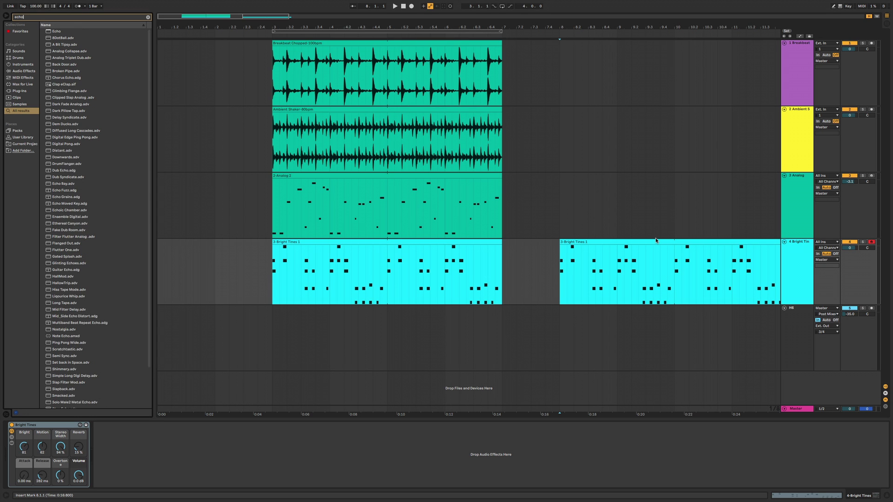
{"action": "key", "text": "Down"}
{"action": "key", "text": "Down"}
{"action": "key", "text": "Down"}
{"action": "key", "text": "Down"}
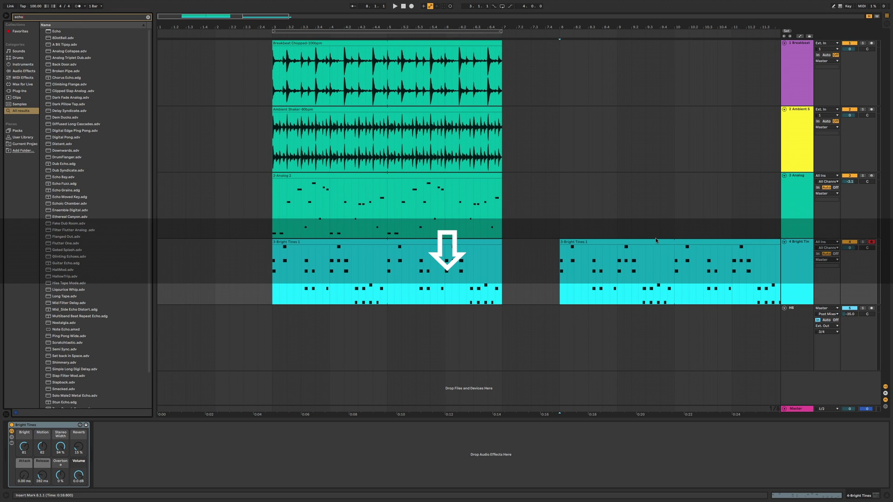
{"action": "key", "text": "Down"}
{"action": "key", "text": "Up"}
{"action": "key", "text": "Up"}
{"action": "key", "text": "Up"}
{"action": "key", "text": "Up"}
{"action": "key", "text": "Return"}
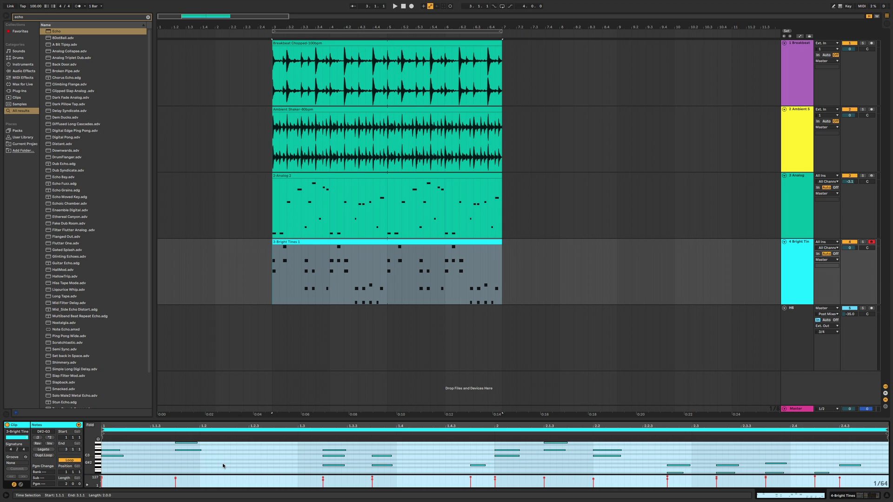
Switch the Bright Tines track's detail area back and forth between the clip view and the device view
{"action": "key", "text": "shift+Tab"}
{"action": "key", "text": "shift+Tab"}
{"action": "key", "text": "shift+Tab"}
{"action": "key", "text": "shift+Tab"}
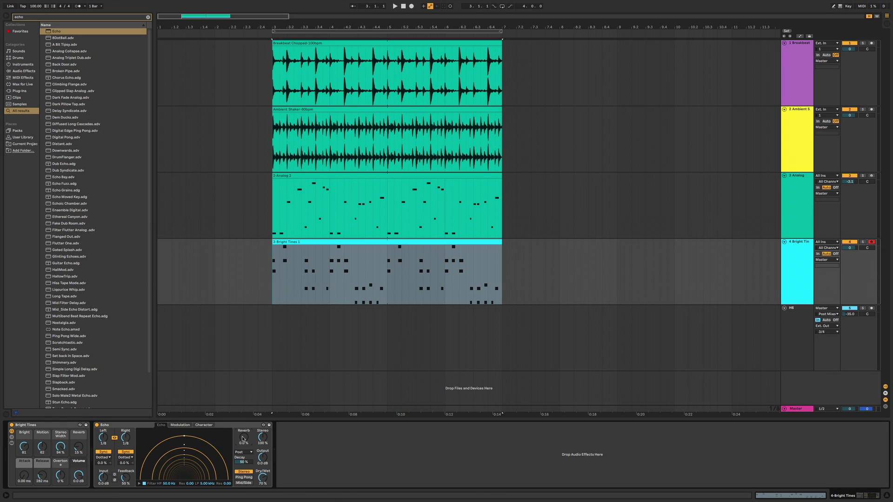
Raise Echo's Reverb amount to about 44 % and reset it to its default
{"action": "mouse_move", "coordinate": [246, 437]}
{"action": "left_mouse_down"}
{"action": "mouse_move", "coordinate": [246, 424]}
{"action": "mouse_move", "coordinate": [244, 447]}
{"action": "left_mouse_up"}
{"action": "key", "text": "BackSpace"}
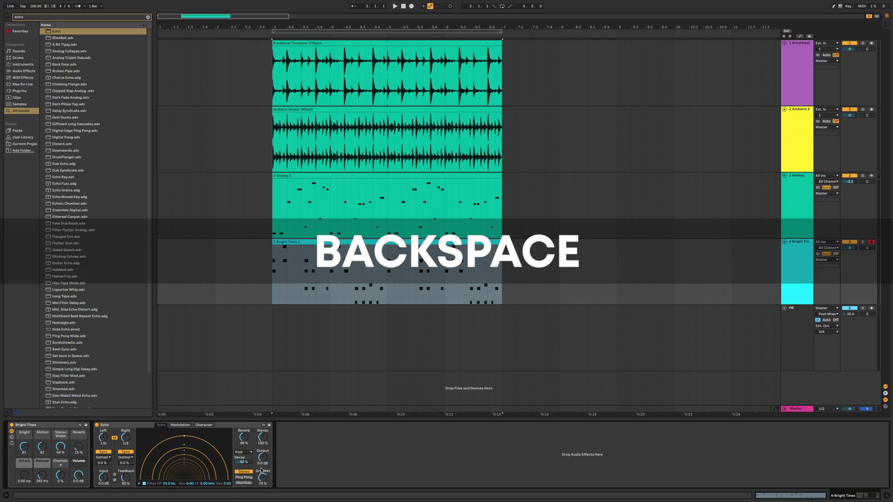
{"action": "key", "text": "BackSpace"}
Set Echo's Reverb amount to 45 %
{"action": "left_click", "coordinate": [243, 444]}
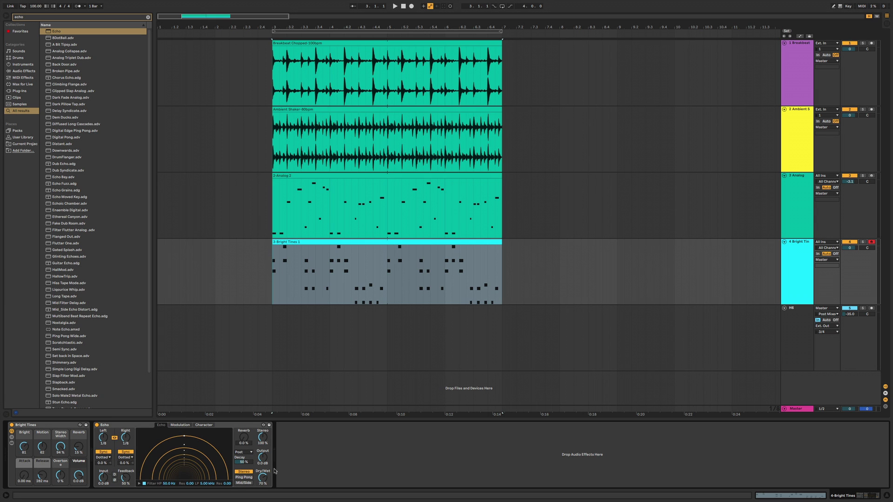
{"action": "type", "text": "45"}
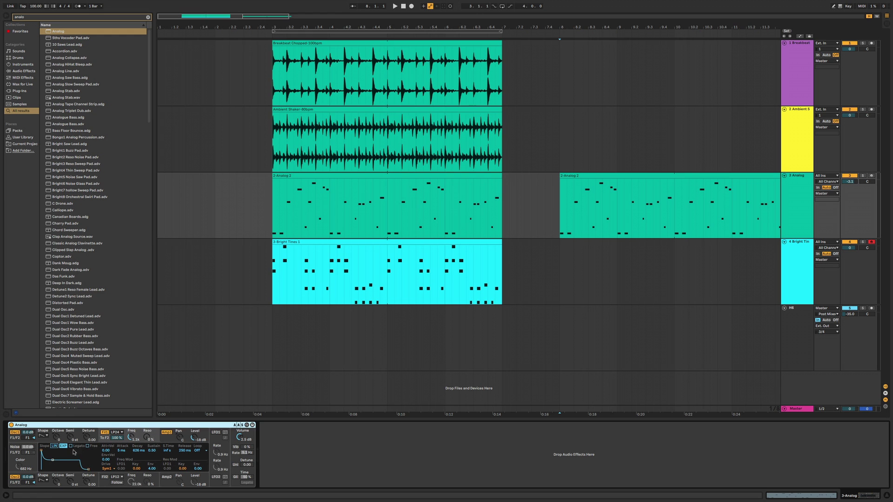
Hot-swap the Analog instrument on the Analog track for the Analog Line.adv preset and exit hot-swap mode
{"action": "key", "text": "q"}
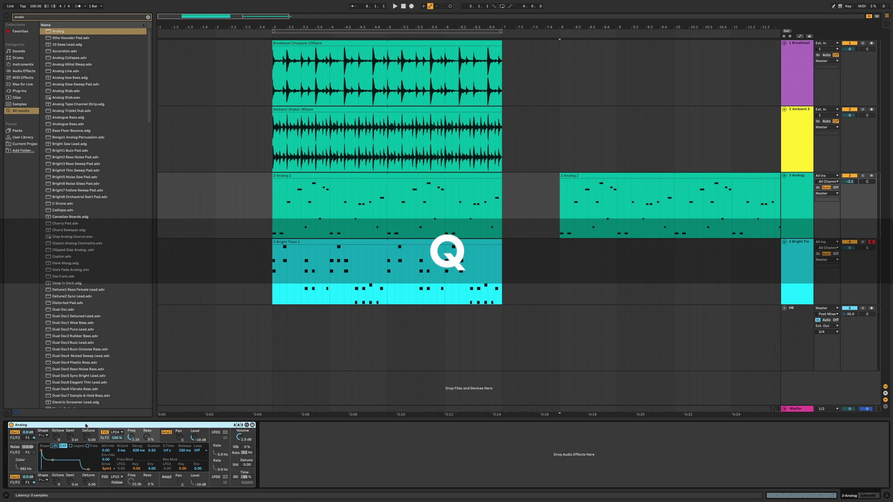
{"action": "key", "text": "Down"}
{"action": "key", "text": "Down"}
{"action": "key", "text": "Down"}
{"action": "key", "text": "Down"}
{"action": "key", "text": "Down"}
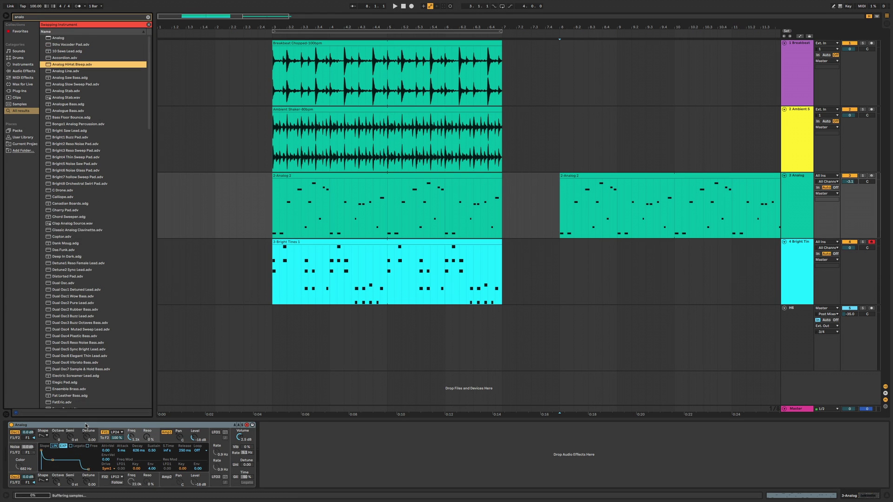
{"action": "key", "text": "Return"}
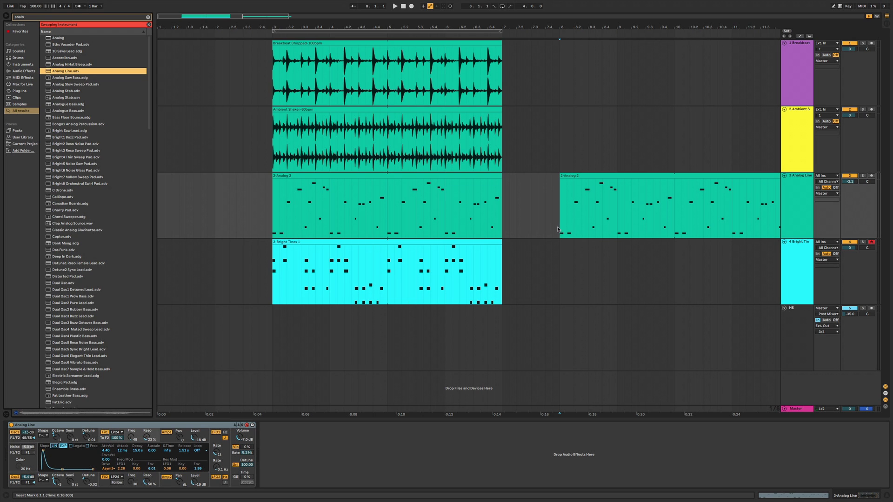
{"action": "key", "text": "space"}
{"action": "key", "text": "q"}
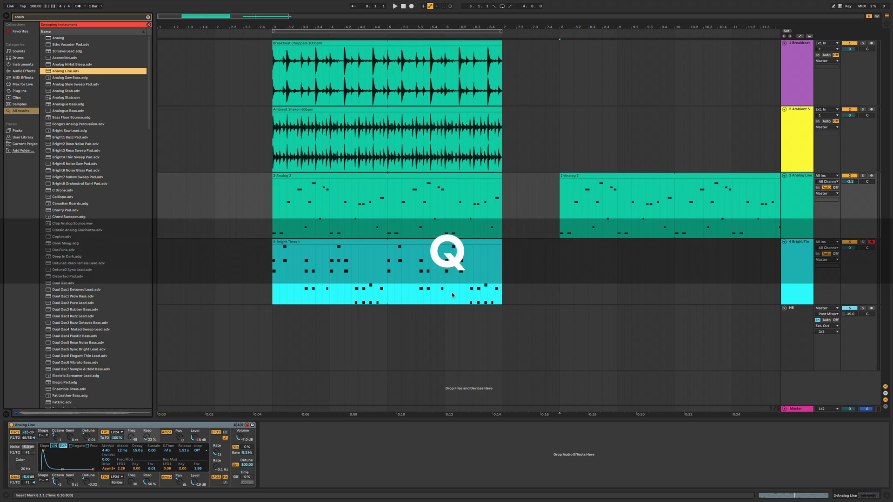
{"action": "key", "text": "q"}
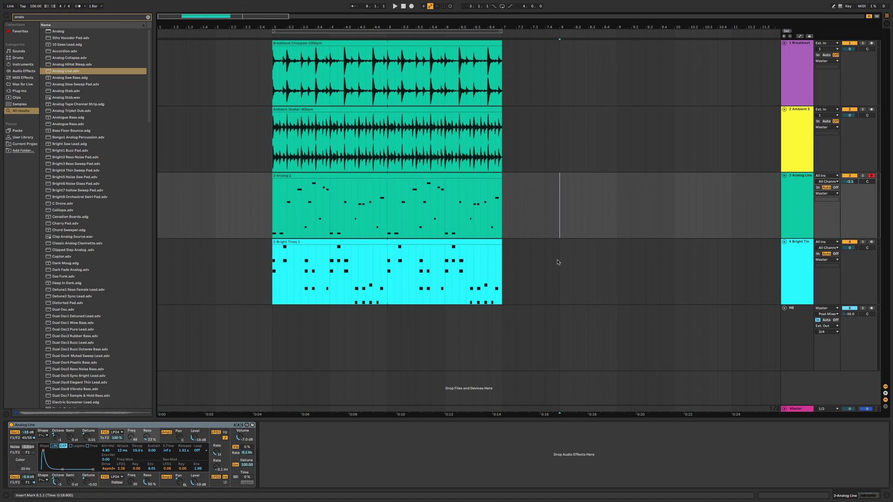
Turn on the computer MIDI keyboard, lower its octave and play test notes on the Analog Line track
{"action": "key", "text": "m"}
{"action": "key", "text": "a"}
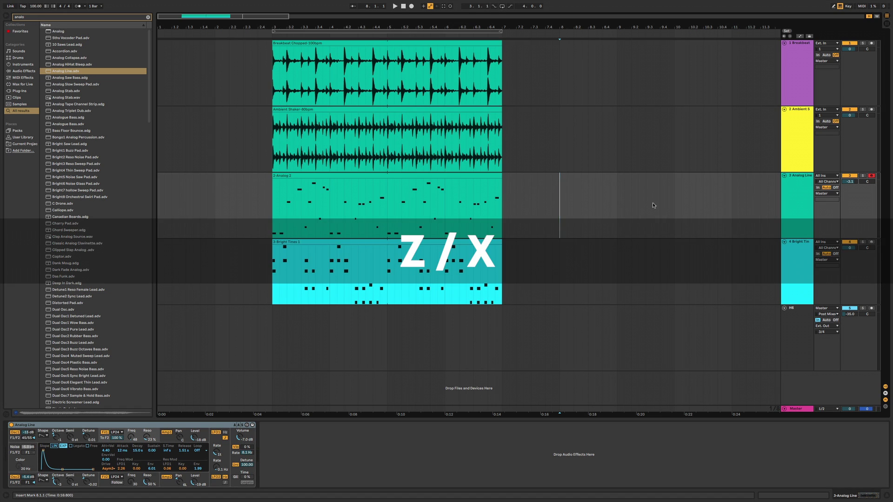
{"action": "key", "text": "z"}
{"action": "key", "text": "z"}
{"action": "key", "text": "a"}
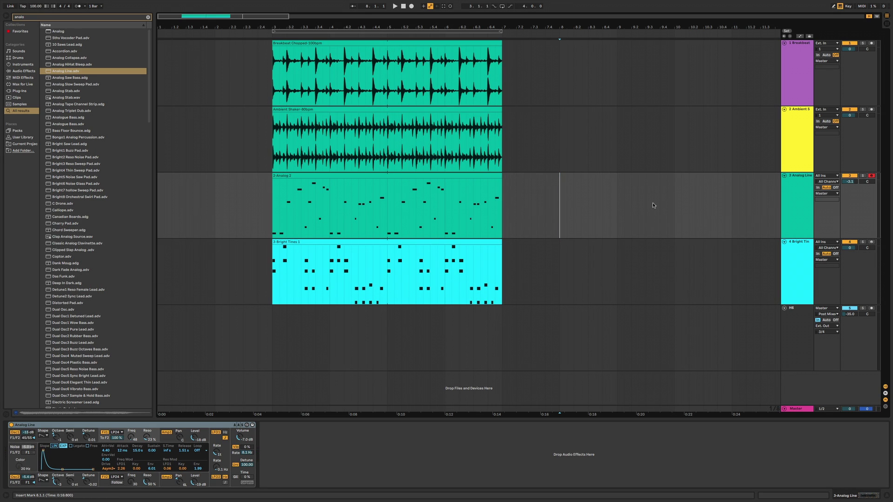
Set the computer MIDI keyboard's velocity to 80, play a test note and turn the keyboard off
{"action": "key", "text": "c"}
{"action": "key", "text": "v"}
{"action": "key", "text": "c"}
{"action": "key", "text": "a"}
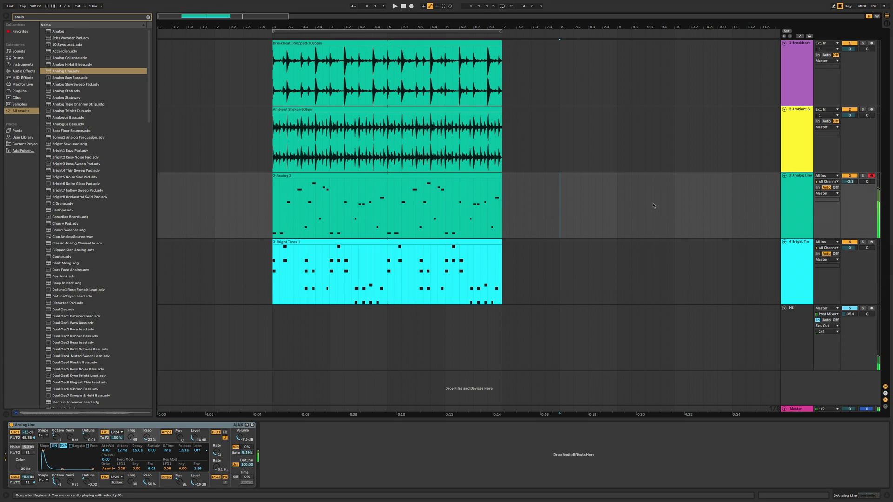
{"action": "key", "text": "m"}
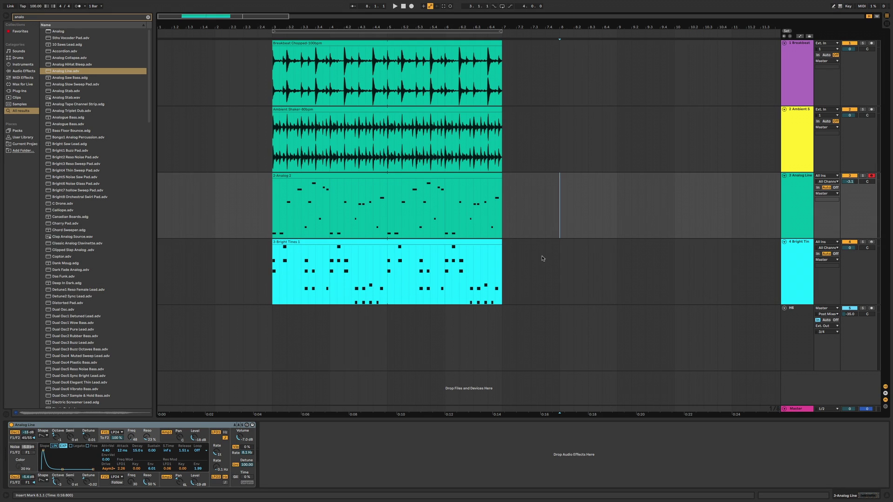
Zoom the arrangement timeline out and in to examine the clips at different scales
{"action": "key", "text": "minus"}
{"action": "key", "text": "minus"}
{"action": "key", "text": "minus"}
{"action": "key", "text": "plus"}
{"action": "key", "text": "plus"}
{"action": "key", "text": "plus"}
{"action": "key", "text": "plus"}
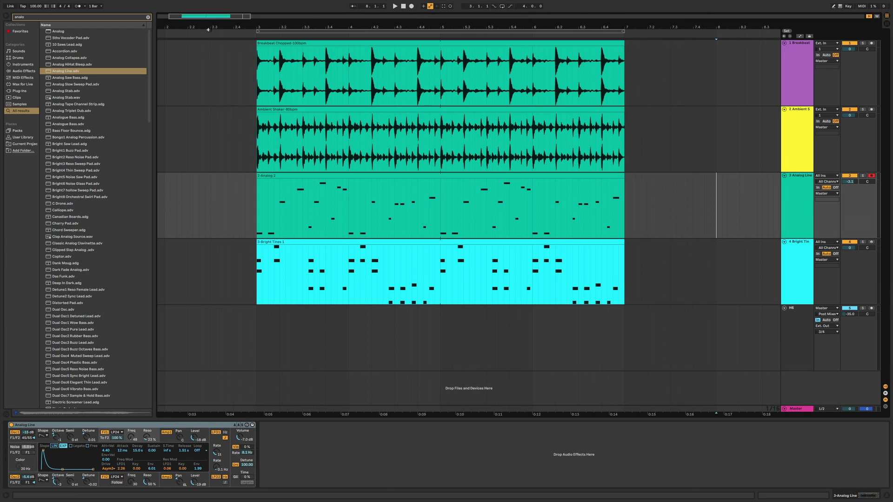
{"action": "left_click_drag", "start_coordinate": [470, 27], "coordinate": [197, 13]}
{"action": "key", "text": "plus"}
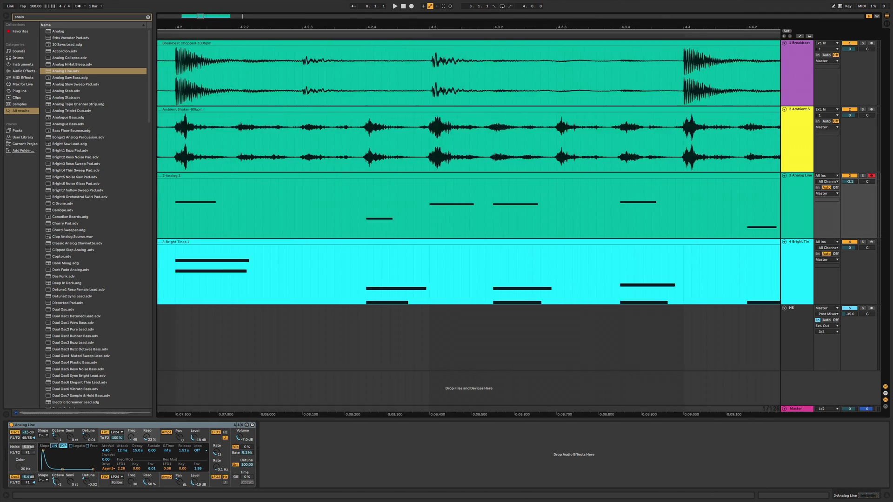
{"action": "key", "text": "minus"}
Place the insert marker at 7.3.1 on the Breakbeat track and switch the grid through narrower, wider and triplet settings
{"action": "left_click", "coordinate": [386, 123]}
{"action": "left_click_drag", "start_coordinate": [355, 84], "coordinate": [399, 157]}
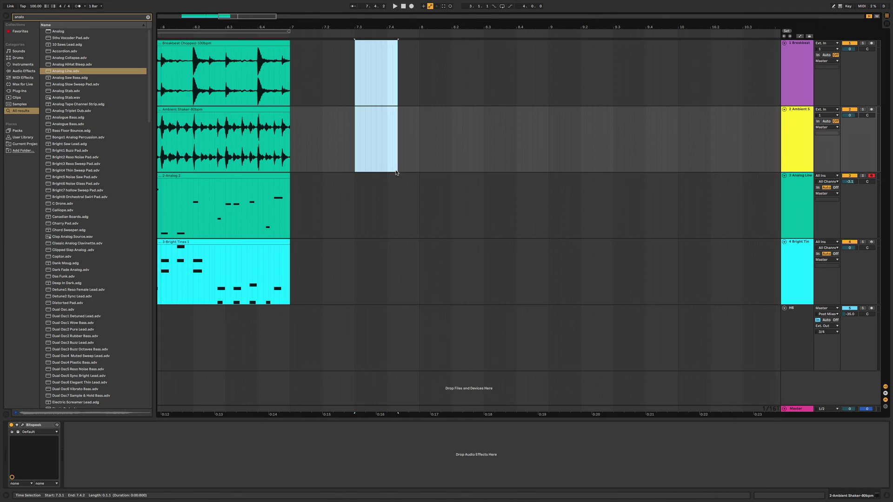
{"action": "left_click", "coordinate": [424, 159]}
{"action": "left_click", "coordinate": [354, 101]}
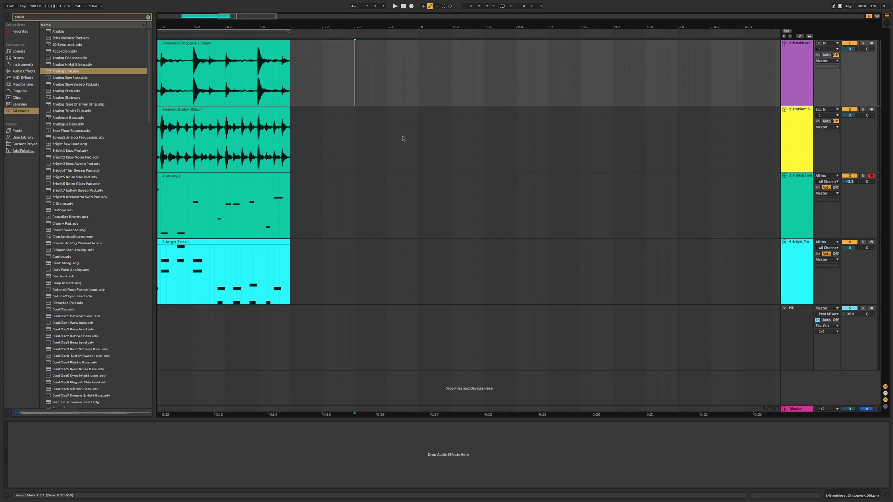
{"action": "key", "text": "super+1"}
{"action": "key", "text": "super+2"}
{"action": "key", "text": "super+3"}
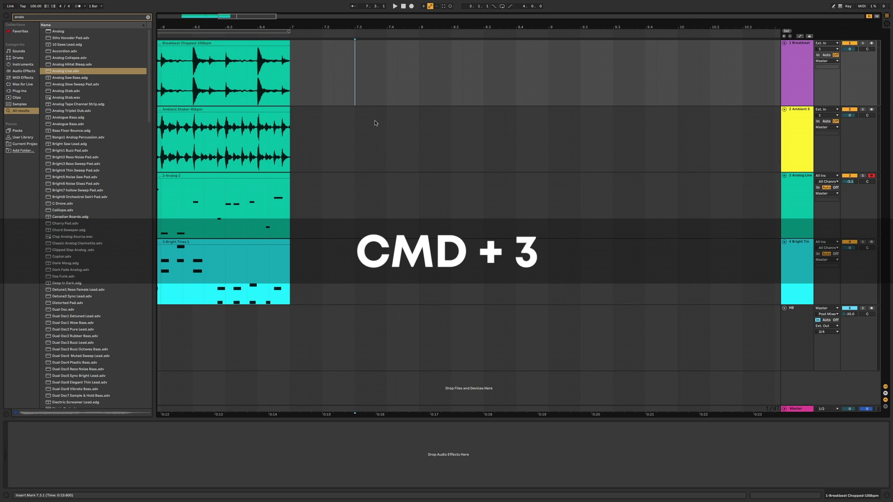
Toggle snap to grid and try moving a short Ambient Shaker slice pasted at 7.3.1 on the Breakbeat track
{"action": "key", "text": "super+4"}
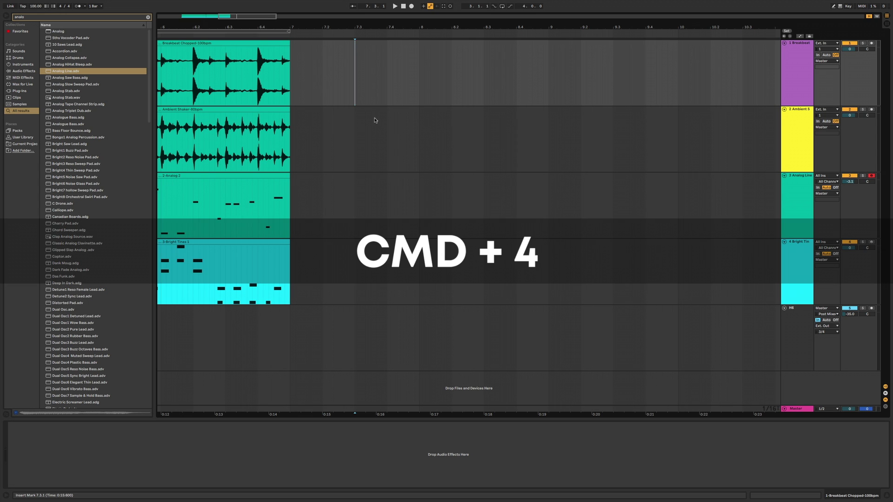
{"action": "key", "text": "super+4"}
{"action": "mouse_move", "coordinate": [379, 90]}
{"action": "left_mouse_down"}
{"action": "mouse_move", "coordinate": [356, 90]}
{"action": "mouse_move", "coordinate": [380, 92]}
{"action": "left_mouse_up"}
{"action": "key", "text": "ctrl+v"}
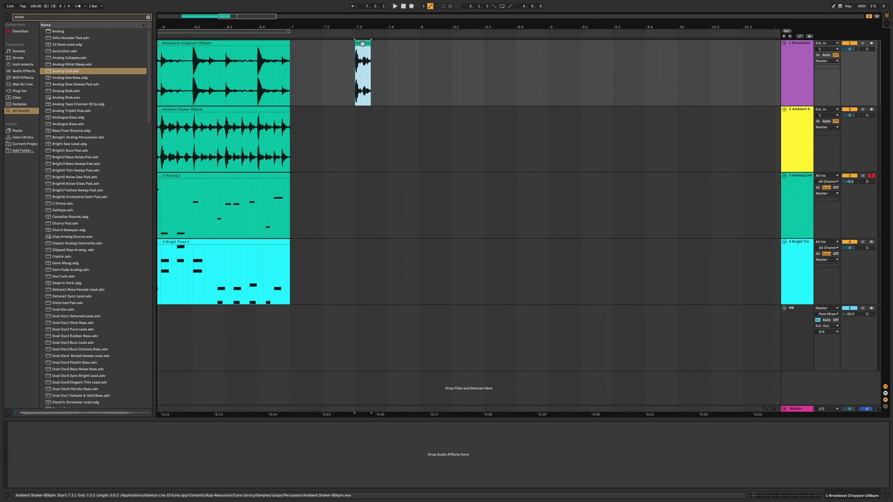
{"action": "mouse_move", "coordinate": [363, 43]}
{"action": "left_mouse_down"}
{"action": "mouse_move", "coordinate": [392, 48]}
{"action": "mouse_move", "coordinate": [370, 54]}
{"action": "left_mouse_up"}
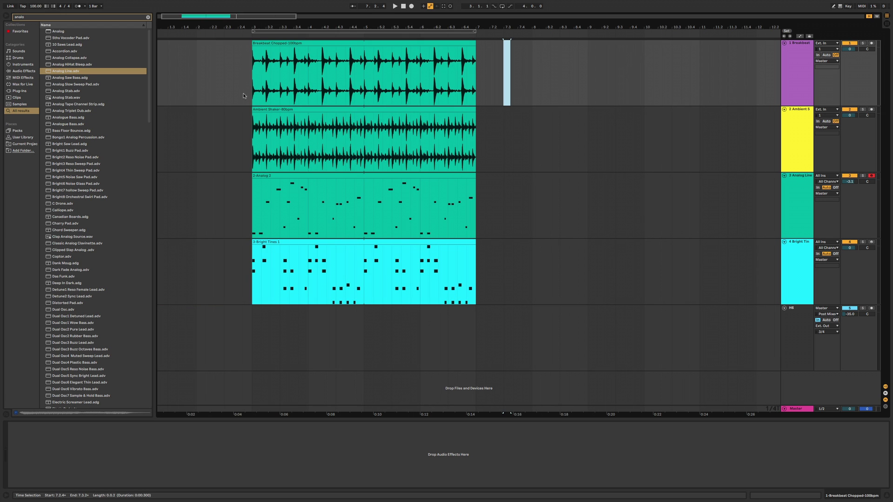
Loop the range 3.1.1 to 3.3.1 of the Breakbeat clip, play it back and switch the loop off
{"action": "left_click_drag", "start_coordinate": [252, 93], "coordinate": [285, 87]}
{"action": "key", "text": "super+l"}
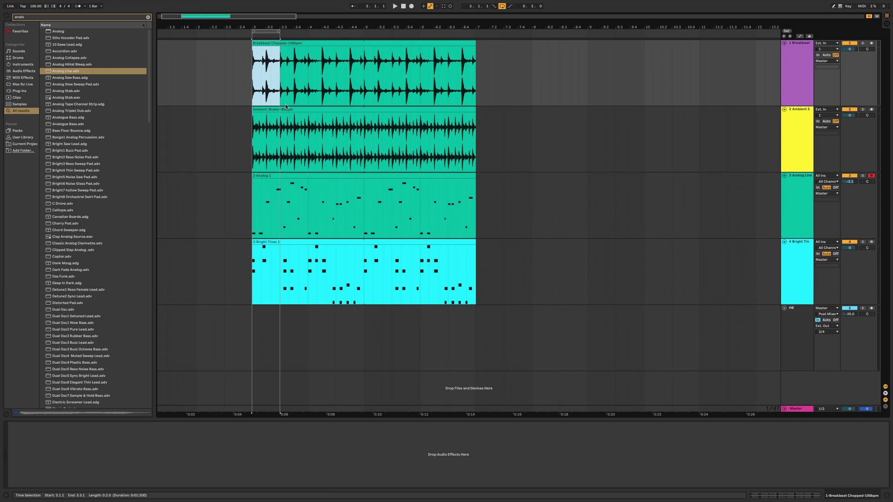
{"action": "key", "text": "space"}
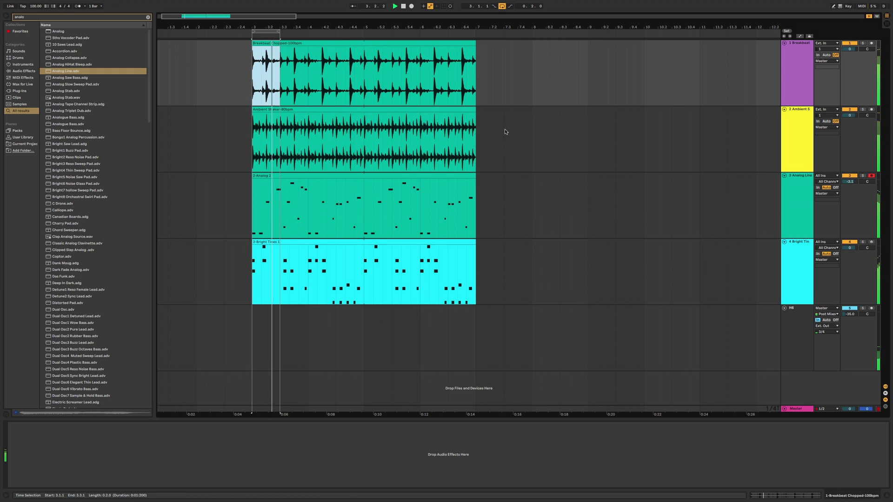
{"action": "key", "text": "space"}
{"action": "key", "text": "super+l"}
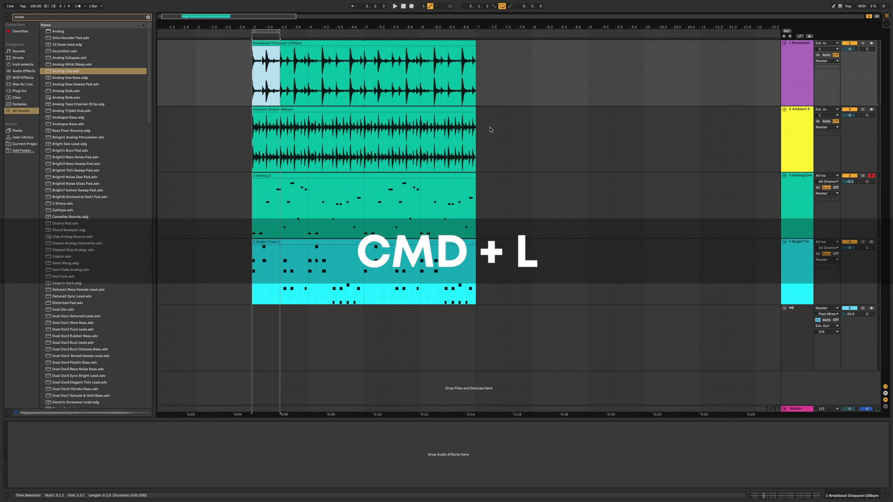
{"action": "key", "text": "super+l"}
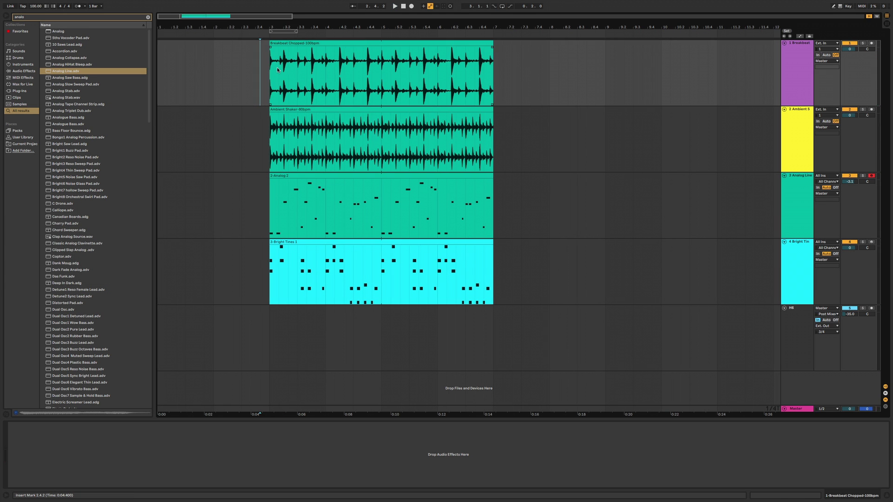
Select the loop brace and move it forward in grid steps to about 3.4
{"action": "left_click", "coordinate": [283, 31]}
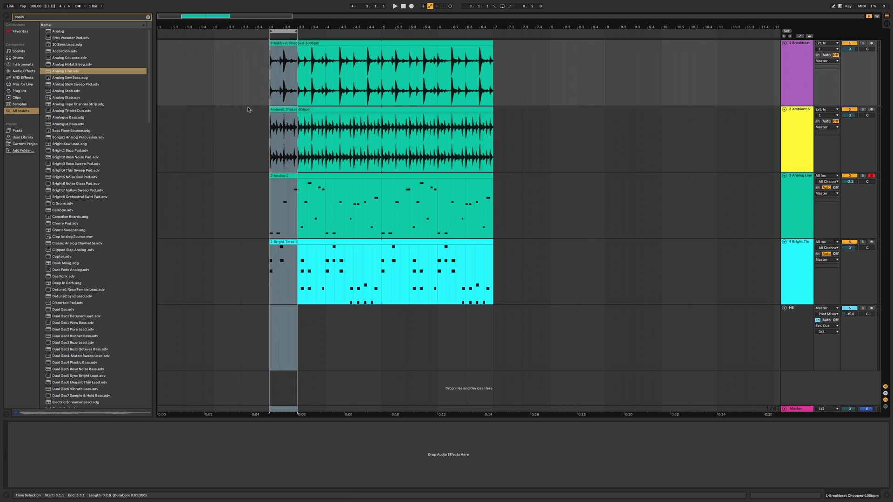
{"action": "key", "text": "Right"}
{"action": "key", "text": "Right"}
{"action": "key", "text": "Right"}
{"action": "key", "text": "Right"}
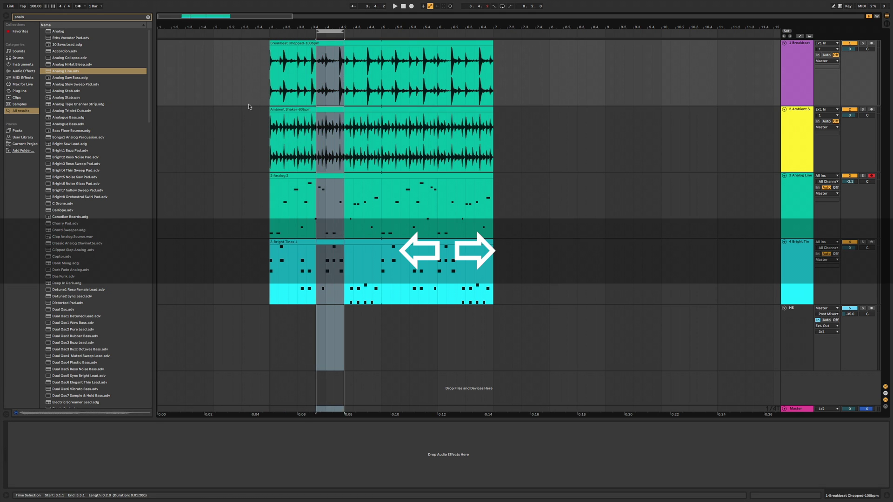
Lengthen the loop brace in grid steps to just over one bar
{"action": "key", "text": "super+Right"}
{"action": "key", "text": "super+Right"}
{"action": "key", "text": "super+Right"}
{"action": "key", "text": "super+Right"}
{"action": "key", "text": "super+Right"}
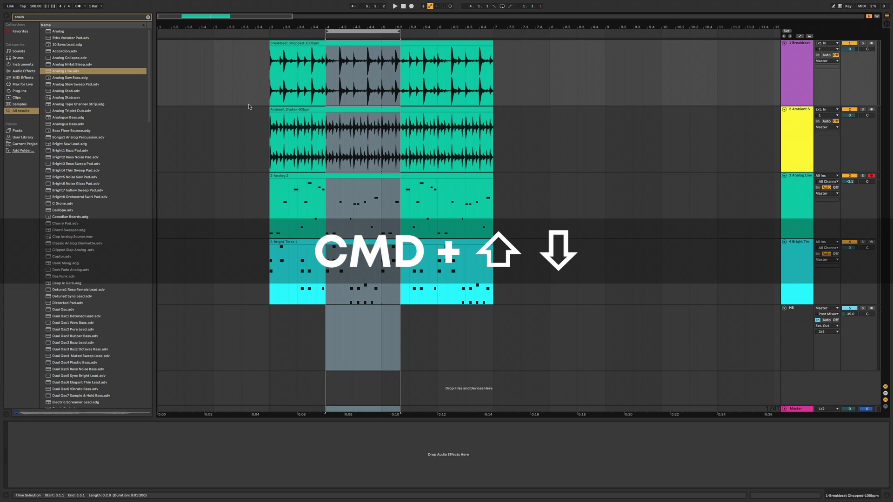
Double the loop brace's length three times and halve it three times
{"action": "key", "text": "super+Up"}
{"action": "key", "text": "super+Up"}
{"action": "key", "text": "super+Up"}
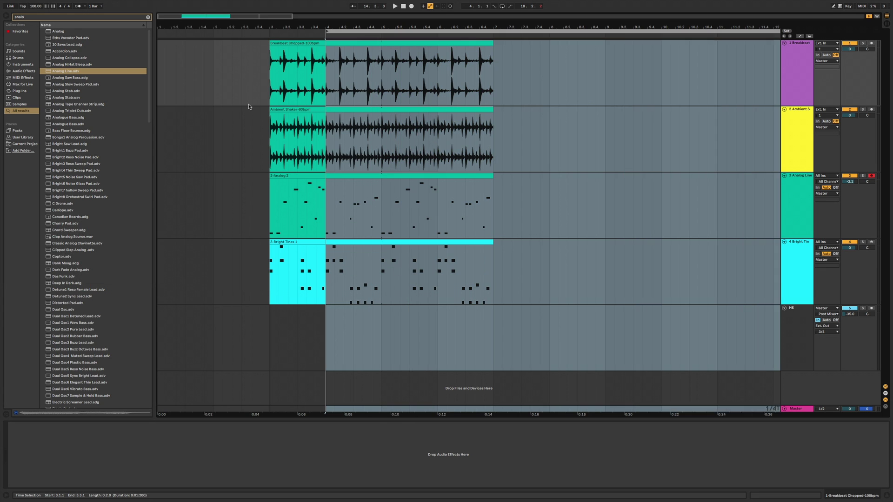
{"action": "key", "text": "super+Down"}
{"action": "key", "text": "super+Down"}
{"action": "key", "text": "super+Down"}
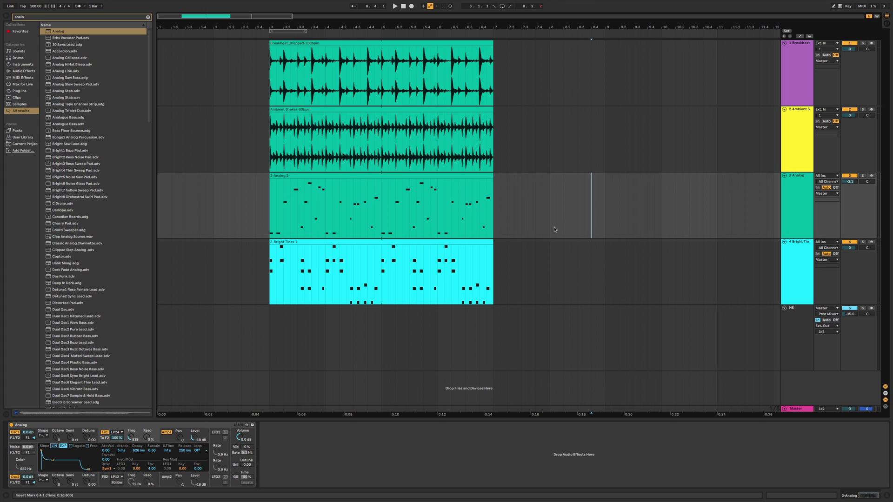
Select the range 5.1.1 to 5.3.1 in the Analog clip, zoom to the selection and zoom back out
{"action": "left_click", "coordinate": [551, 215]}
{"action": "left_click_drag", "start_coordinate": [558, 216], "coordinate": [575, 216]}
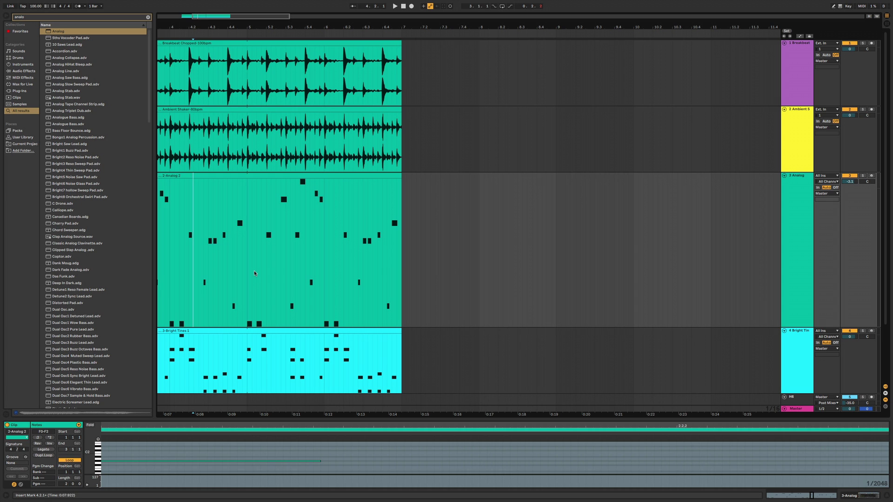
{"action": "left_click_drag", "start_coordinate": [249, 253], "coordinate": [302, 282]}
{"action": "key", "text": "z"}
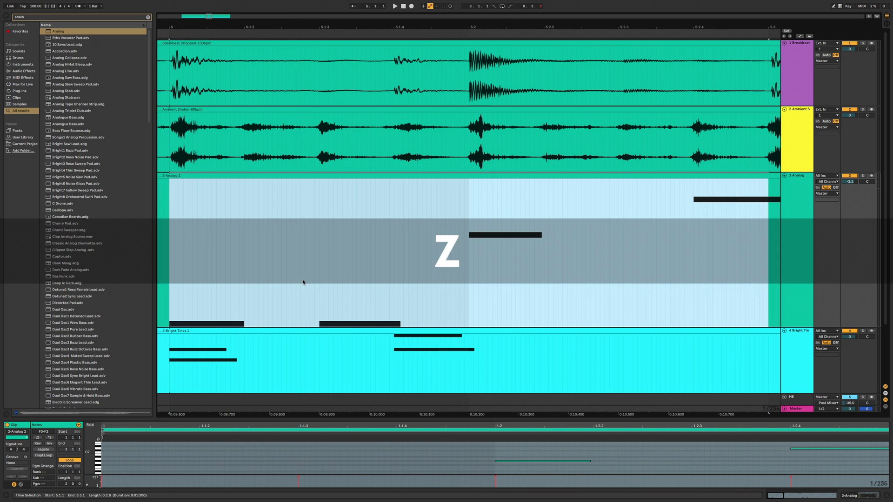
{"action": "key", "text": "x"}
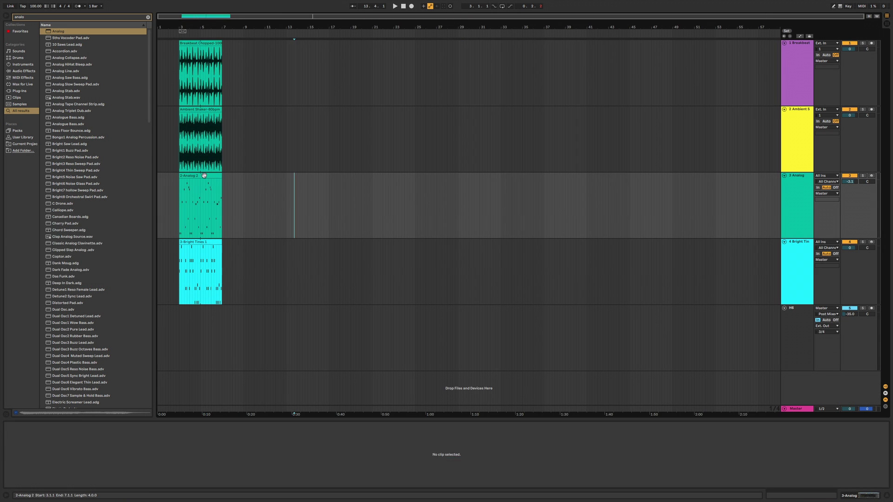
{"action": "key", "text": "z"}
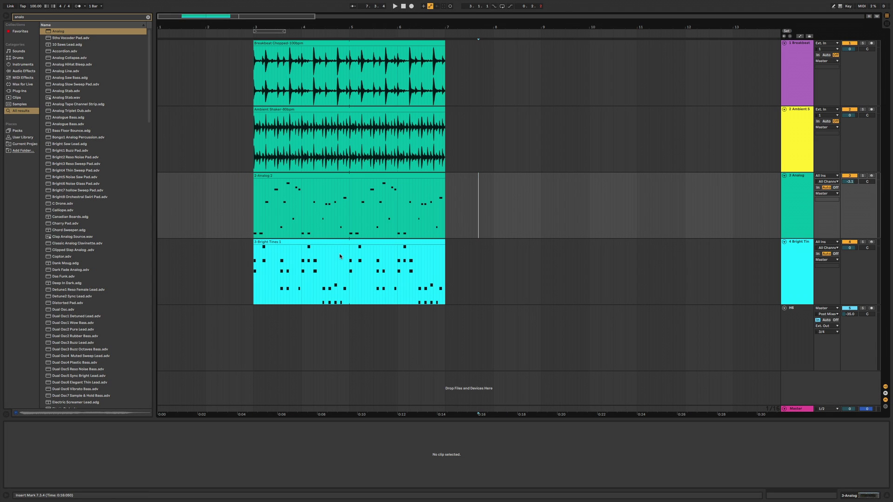
Insert two bars of silence across all tracks at 4.1.1 and undo the insertion
{"action": "left_click", "coordinate": [302, 219]}
{"action": "key", "text": "super+i"}
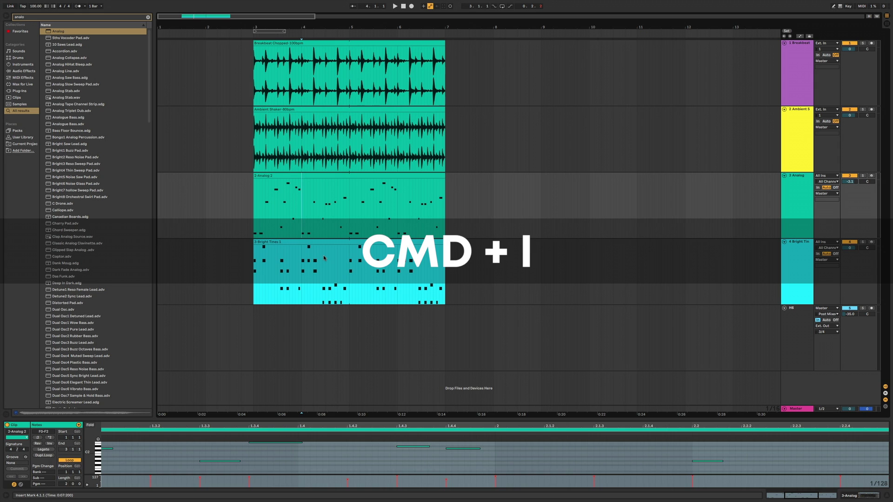
{"action": "type", "text": "2 0 0"}
{"action": "left_click", "coordinate": [438, 259]}
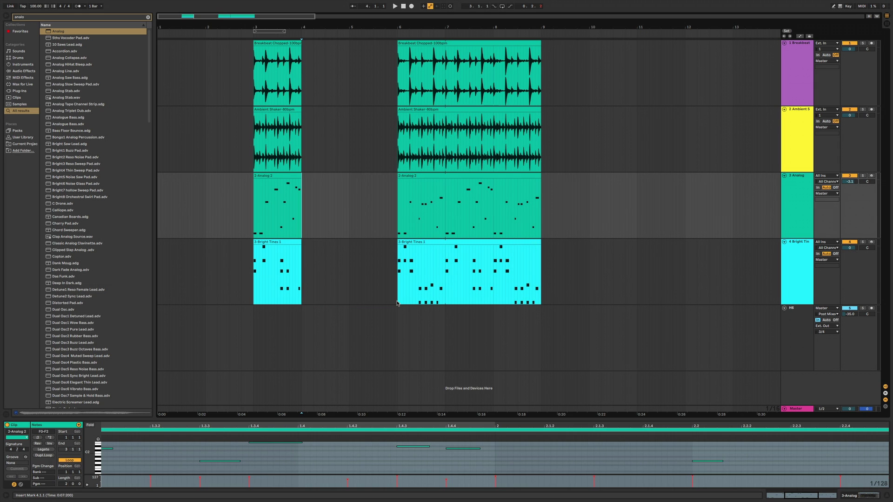
{"action": "key", "text": "super+z"}
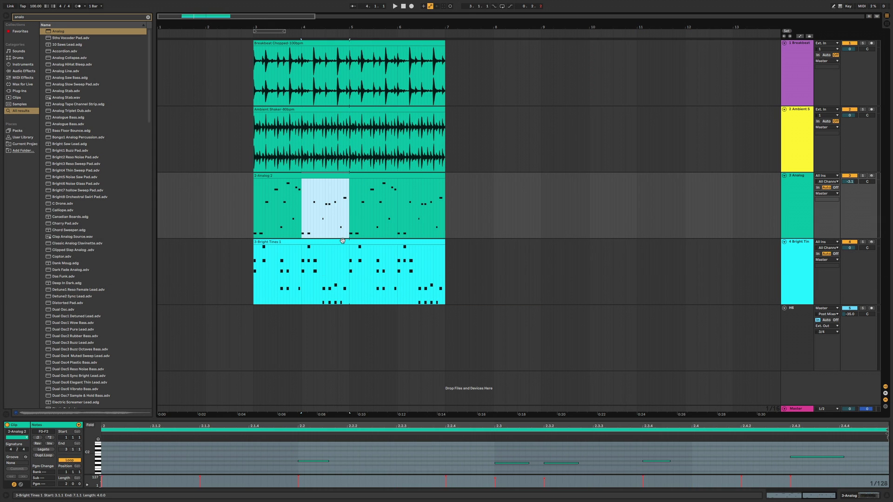
Cut the time of bar 4 from all tracks and paste it at about bar 7
{"action": "key", "text": "super+shift+x"}
{"action": "left_click", "coordinate": [443, 216]}
{"action": "key", "text": "super+shift+v"}
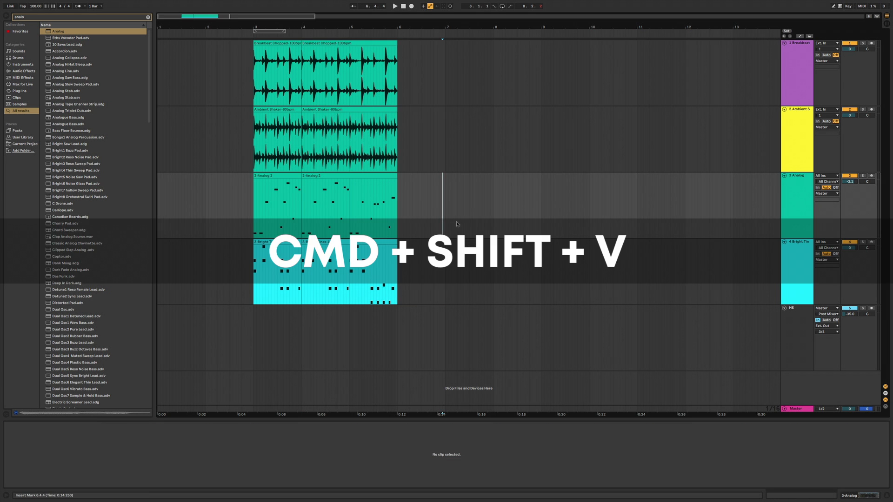
{"action": "left_click", "coordinate": [444, 228]}
{"action": "key", "text": "super+shift+v"}
{"action": "left_click", "coordinate": [538, 216]}
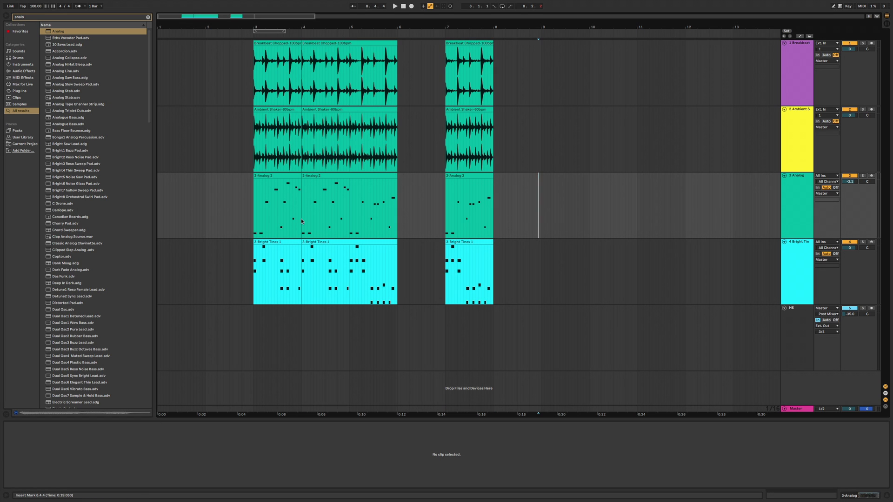
Delete the time from 4.1.1 to 5.1.1 across all tracks
{"action": "left_click_drag", "start_coordinate": [302, 209], "coordinate": [349, 210]}
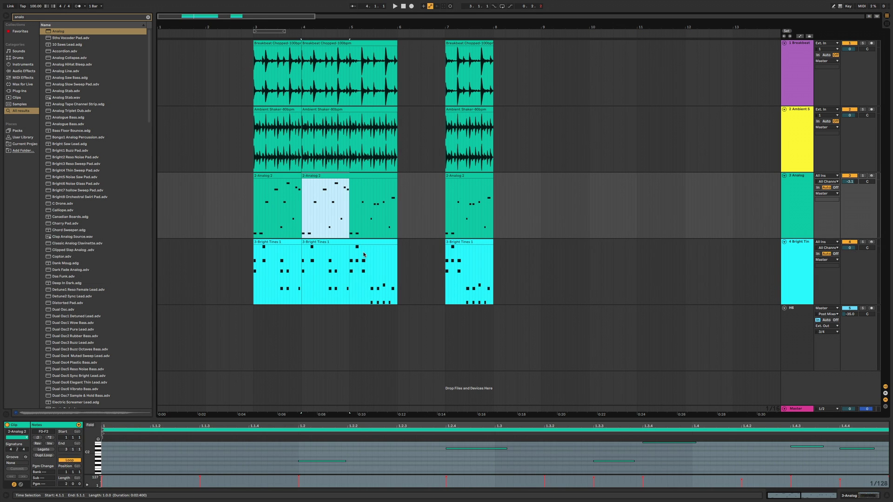
{"action": "key", "text": "shift+super+BackSpace"}
{"action": "left_click", "coordinate": [361, 209]}
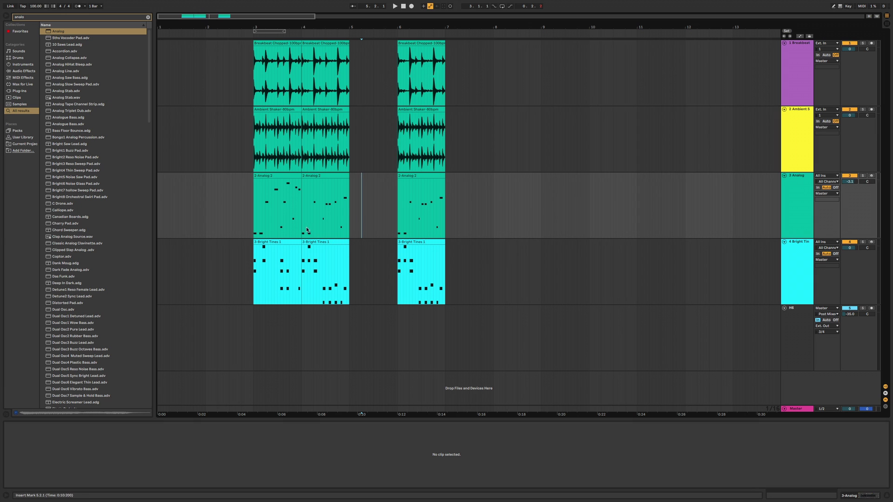
Duplicate the time of bar 4 across all tracks and close the empty bar at 6.1.1
{"action": "mouse_move", "coordinate": [302, 222]}
{"action": "left_mouse_down"}
{"action": "mouse_move", "coordinate": [350, 222]}
{"action": "mouse_move", "coordinate": [301, 222]}
{"action": "left_mouse_up"}
{"action": "key", "text": "shift+super+d"}
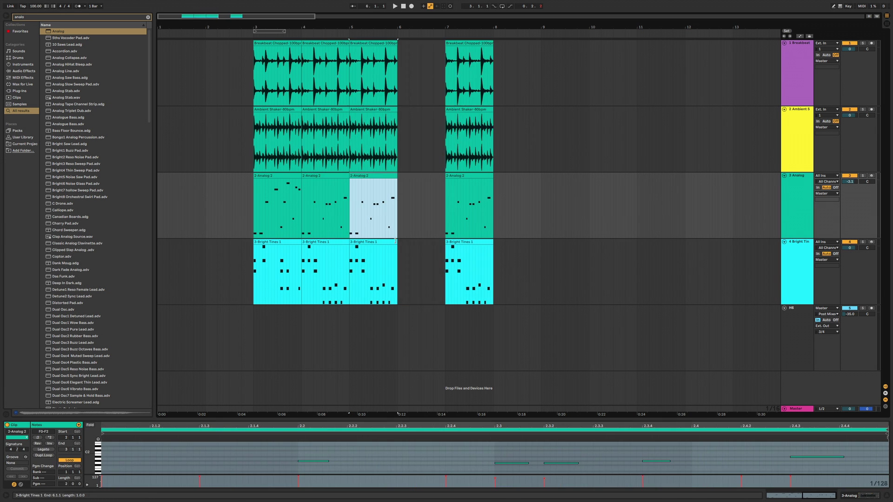
{"action": "key", "text": "shift+super+d"}
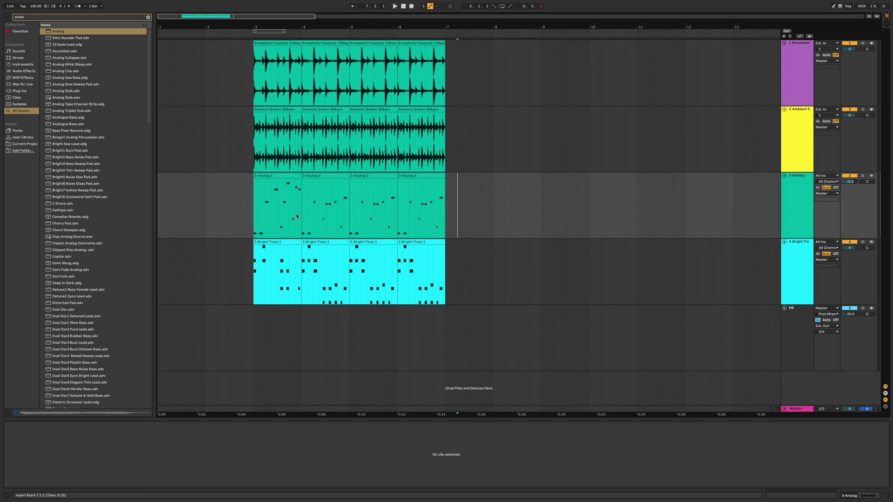
Deactivate the first Analog clip at 3.1.1, play from the start of bar 3, and reactivate the clip
{"action": "left_click", "coordinate": [297, 217]}
{"action": "key", "text": "0"}
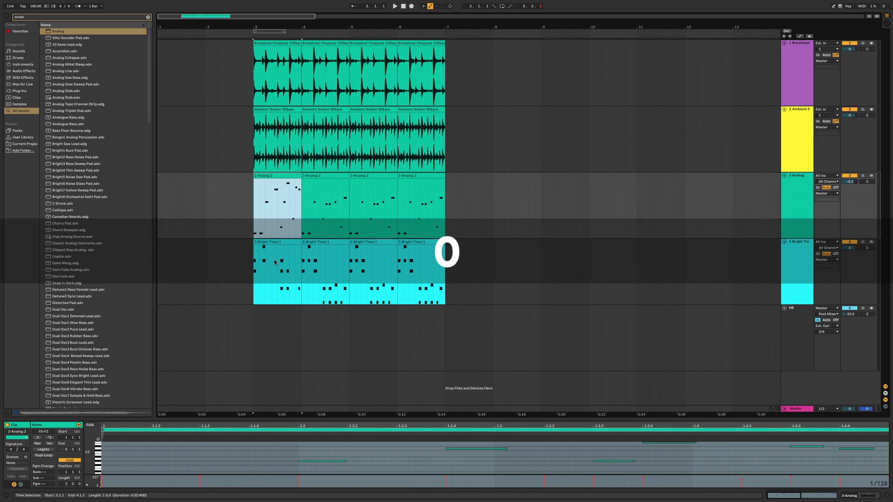
{"action": "left_click", "coordinate": [252, 218]}
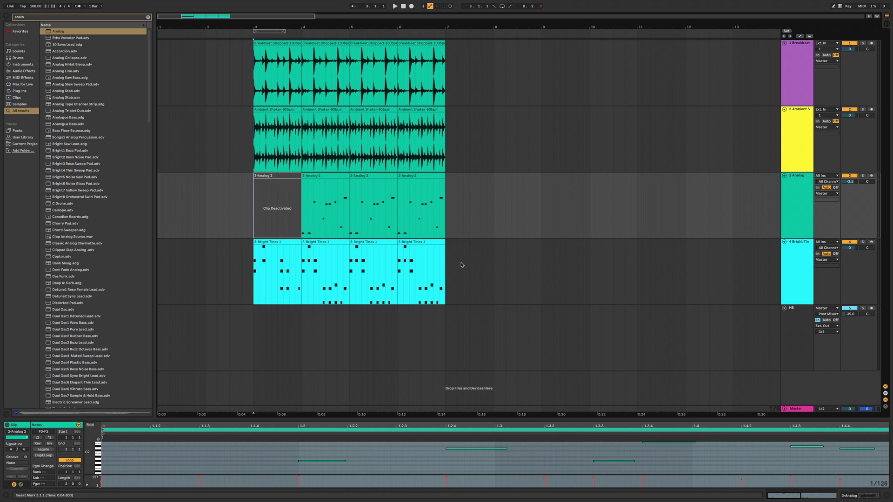
{"action": "key", "text": "space"}
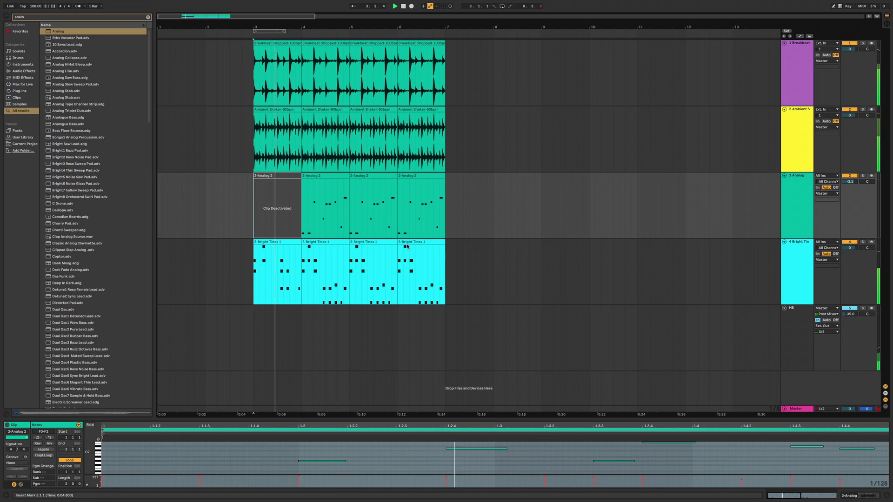
{"action": "key", "text": "space"}
{"action": "left_click", "coordinate": [291, 229]}
{"action": "key", "text": "0"}
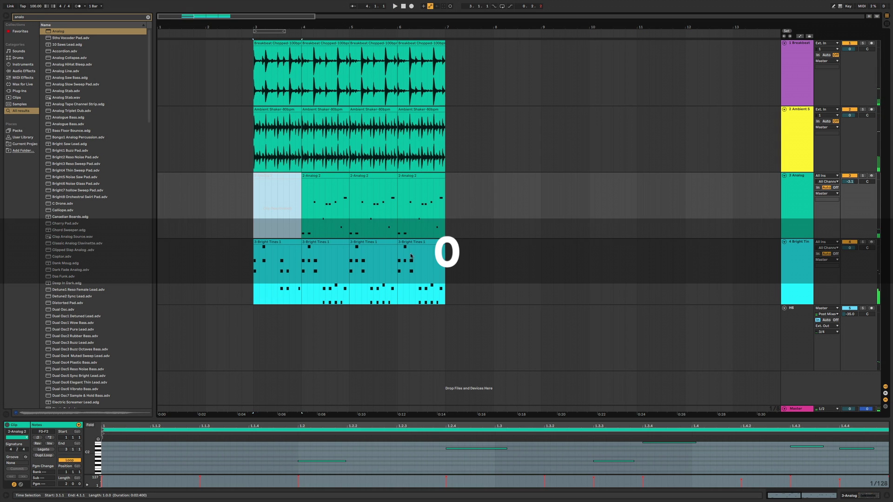
Toggle the activation of all clips from bar 3 to bar 7 on the four tracks at once
{"action": "left_click_drag", "start_coordinate": [247, 76], "coordinate": [471, 266]}
{"action": "key", "text": "0"}
{"action": "left_click", "coordinate": [510, 275]}
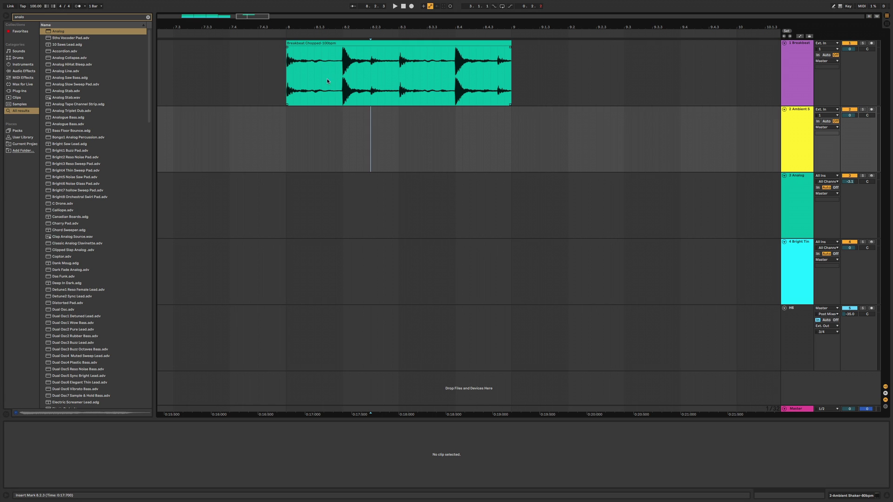
Try to duplicate the Breakbeat Chopped clip at bar 8
{"action": "left_click", "coordinate": [333, 42]}
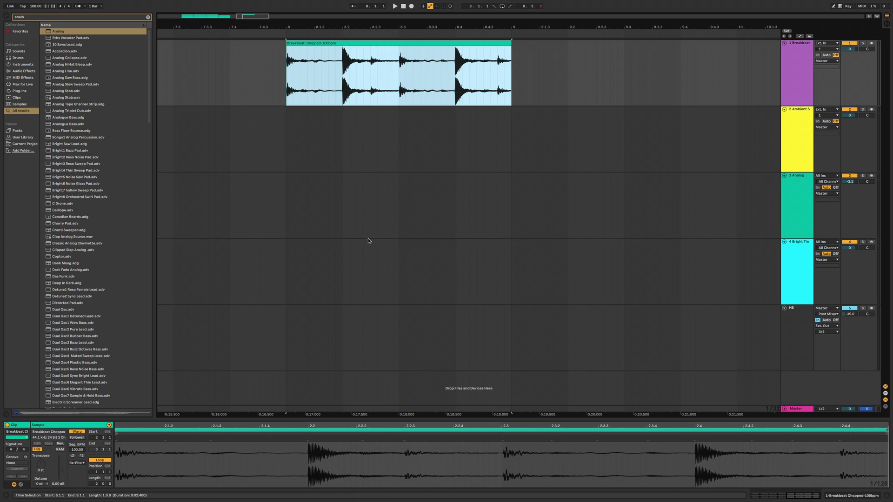
{"action": "key", "text": "super+d"}
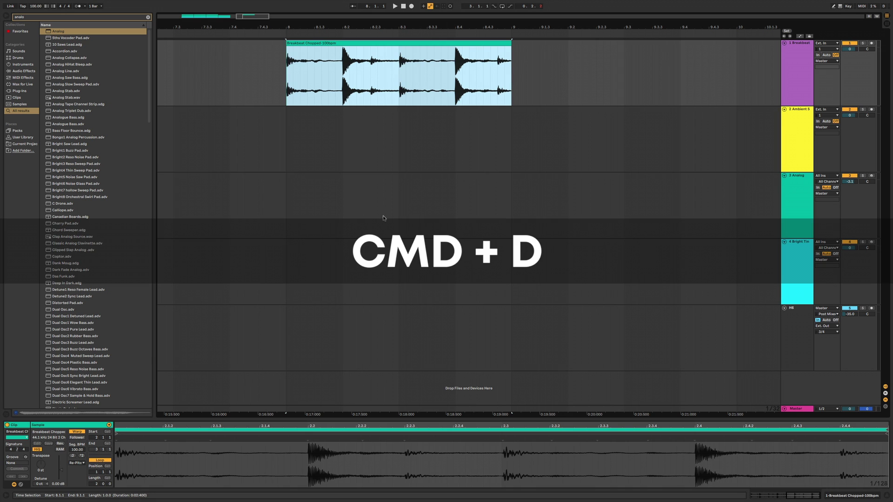
{"action": "left_click", "coordinate": [385, 159]}
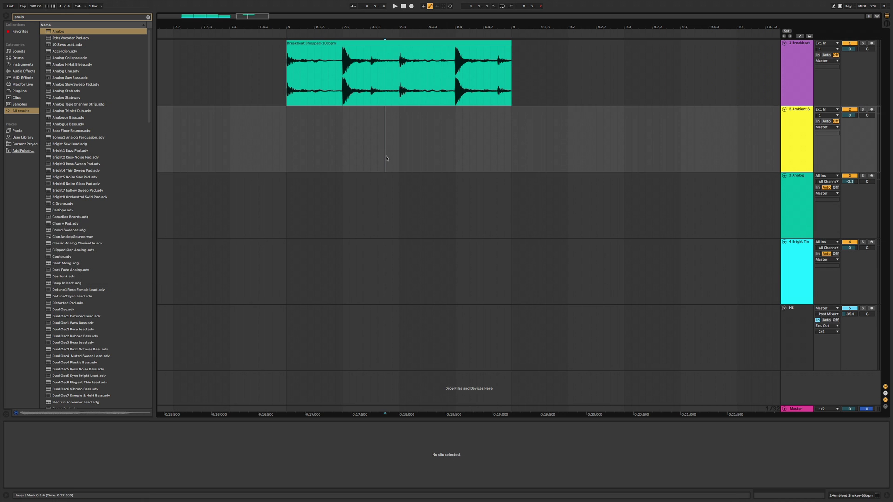
Split the Breakbeat Chopped clip at 8.2.4
{"action": "left_click", "coordinate": [392, 82]}
{"action": "key", "text": "super+e"}
{"action": "mouse_move", "coordinate": [402, 43]}
{"action": "left_mouse_down"}
{"action": "mouse_move", "coordinate": [451, 47]}
{"action": "mouse_move", "coordinate": [412, 55]}
{"action": "left_mouse_up"}
{"action": "left_click", "coordinate": [450, 114]}
{"action": "left_click", "coordinate": [434, 116]}
Reverse the split Breakbeat clip's second part, from 8.2.4 to 9.1.1, and undo the reversal
{"action": "left_click", "coordinate": [436, 51]}
{"action": "key", "text": "r"}
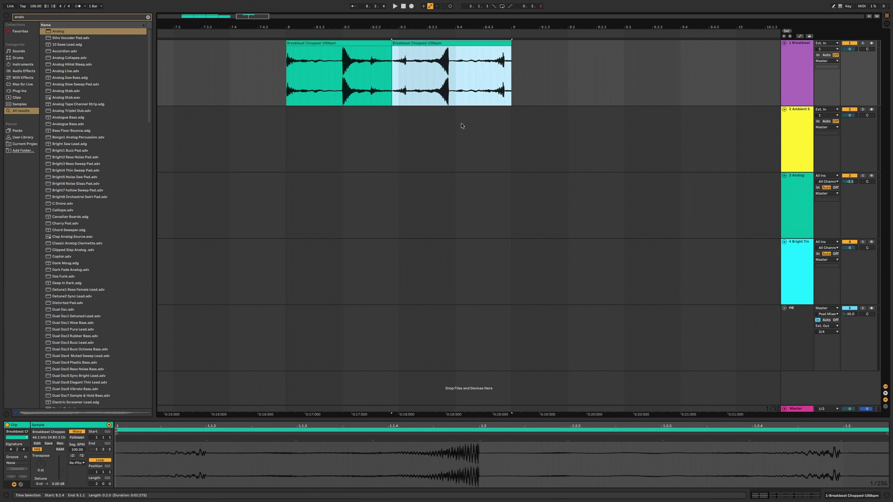
{"action": "left_click", "coordinate": [440, 148]}
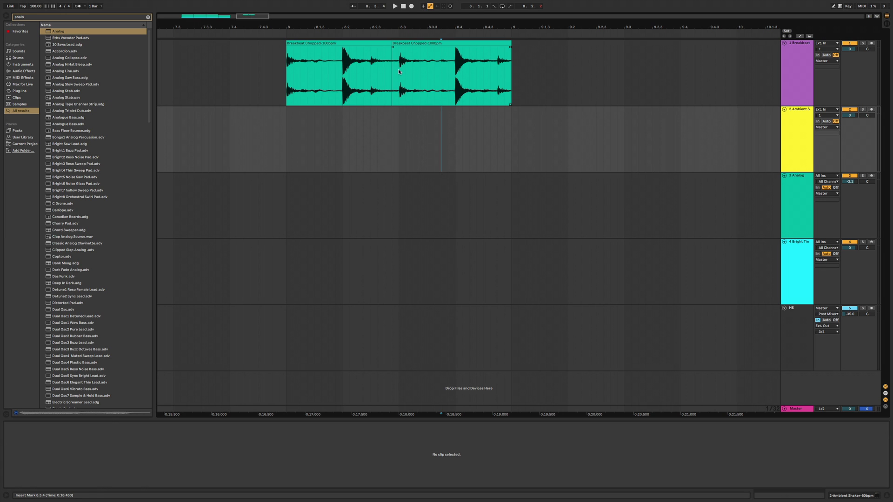
Reverse only the slice from 8.3.1 to 8.3.2 in the Breakbeat clip and play the bar from near its start
{"action": "left_click_drag", "start_coordinate": [399, 69], "coordinate": [419, 69]}
{"action": "key", "text": "r"}
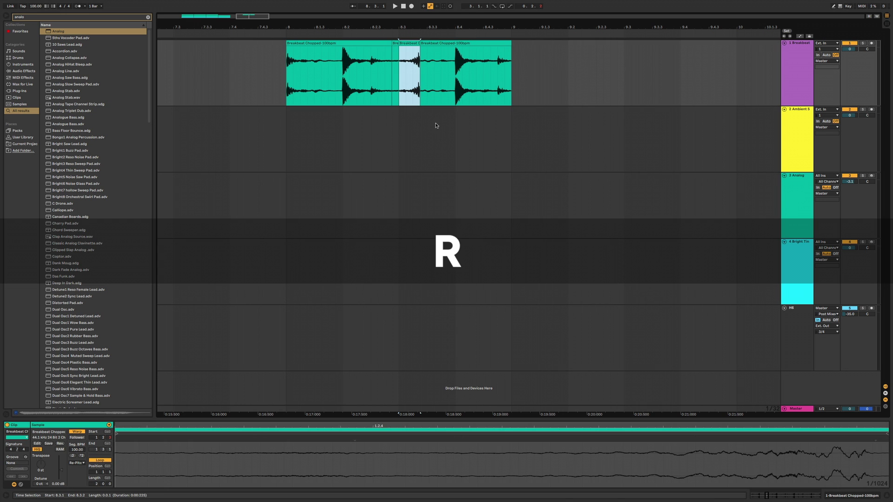
{"action": "left_click", "coordinate": [405, 112]}
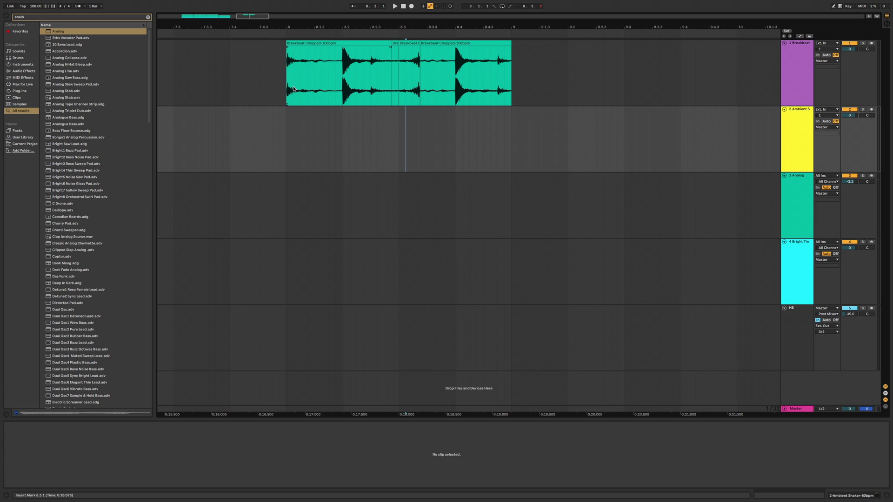
{"action": "left_click", "coordinate": [294, 88]}
{"action": "key", "text": "space"}
Duplicate the Breakbeat slice from 8.1.2 to 8.1.3 four times in a row
{"action": "left_click_drag", "start_coordinate": [300, 74], "coordinate": [319, 73]}
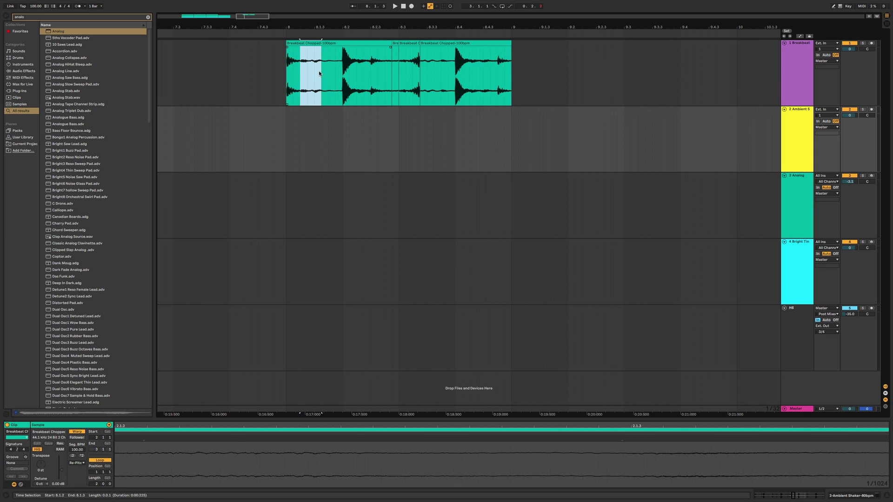
{"action": "key", "text": "super+d"}
{"action": "key", "text": "super+d"}
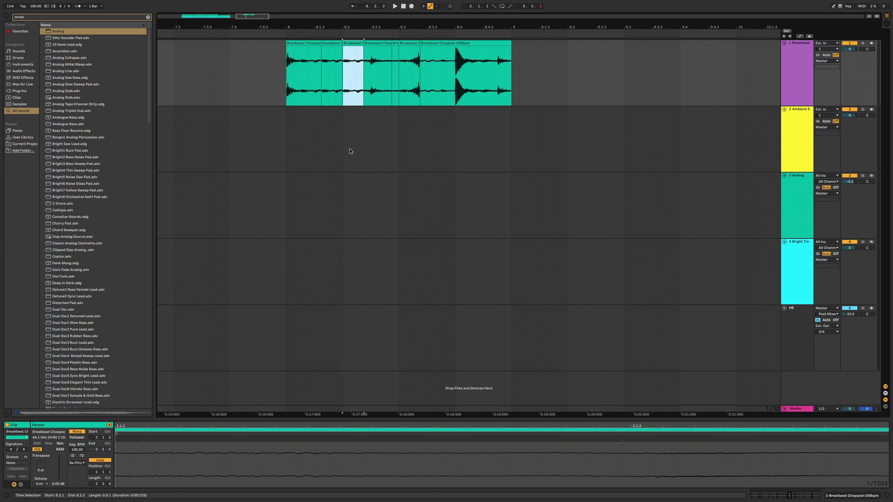
{"action": "key", "text": "super+d"}
{"action": "key", "text": "super+d"}
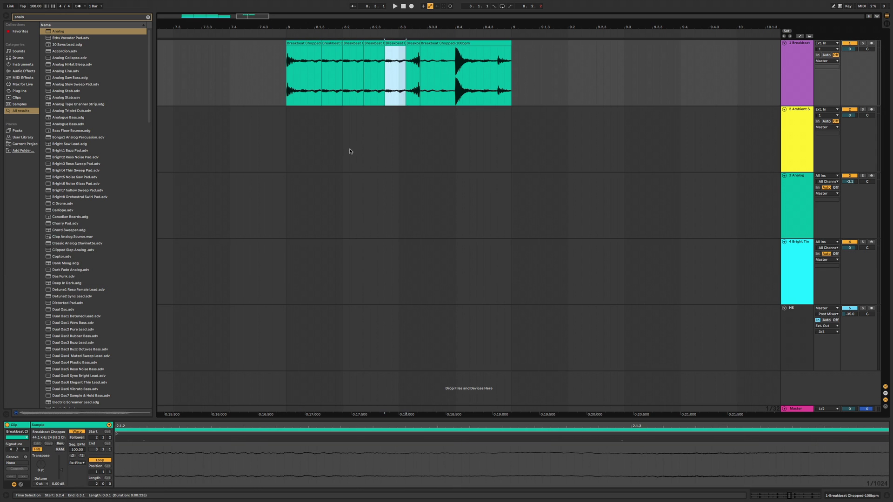
Repeat the very short Breakbeat slice just before 8.1.3 up to 8.2.1 and play the edit from 8.1.1
{"action": "left_click", "coordinate": [313, 80]}
{"action": "key", "text": "super+d"}
{"action": "key", "text": "super+d"}
{"action": "key", "text": "super+d"}
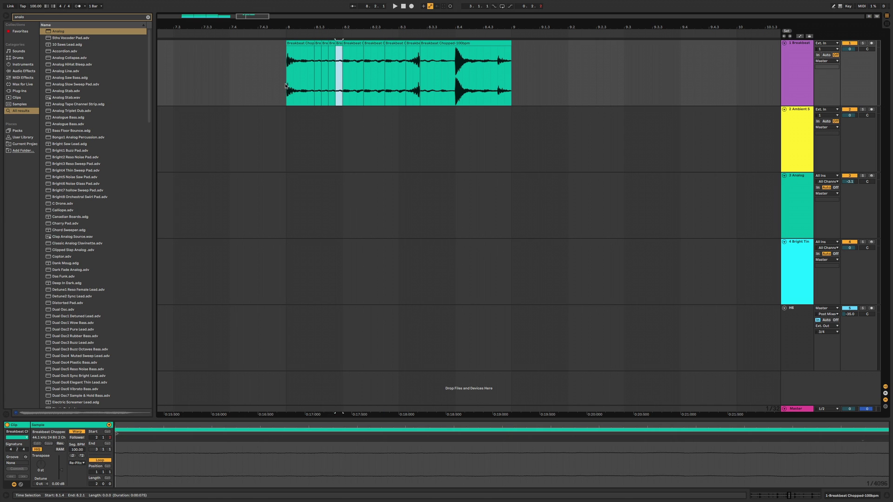
{"action": "left_click", "coordinate": [315, 144]}
{"action": "key", "text": "space"}
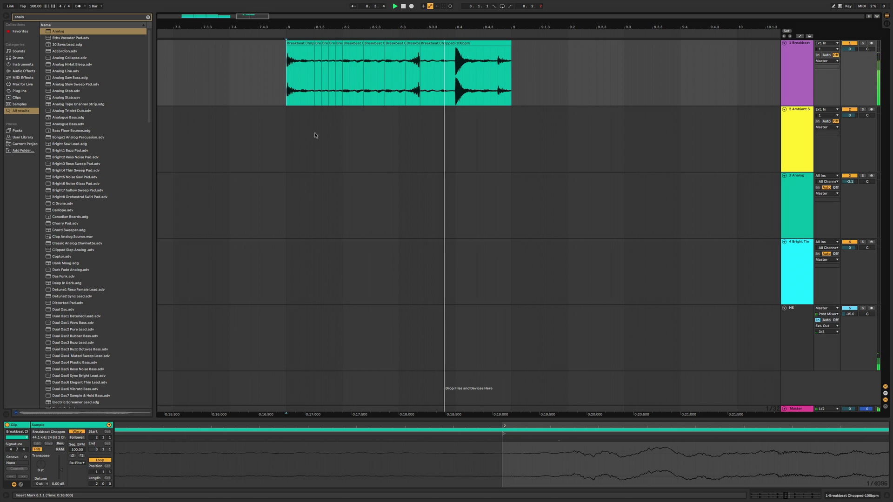
{"action": "key", "text": "space"}
{"action": "left_click", "coordinate": [491, 131]}
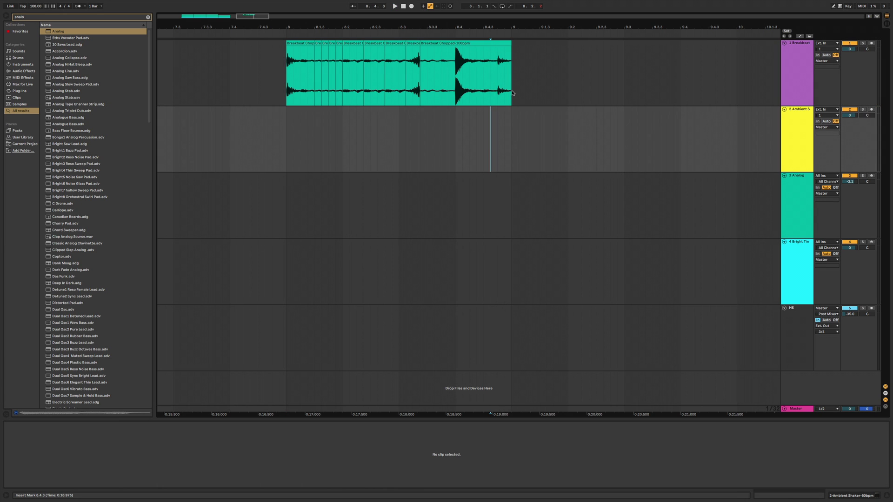
Consolidate all Breakbeat slices from 8.1.1 to 9.1.1 into one clip and play it
{"action": "left_click_drag", "start_coordinate": [512, 93], "coordinate": [286, 93]}
{"action": "key", "text": "super+j"}
{"action": "left_click", "coordinate": [315, 150]}
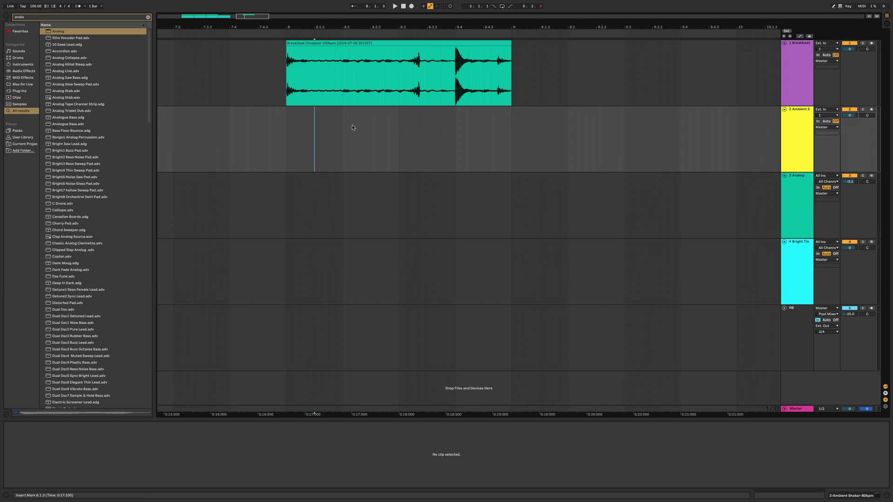
{"action": "left_click", "coordinate": [287, 89]}
{"action": "key", "text": "space"}
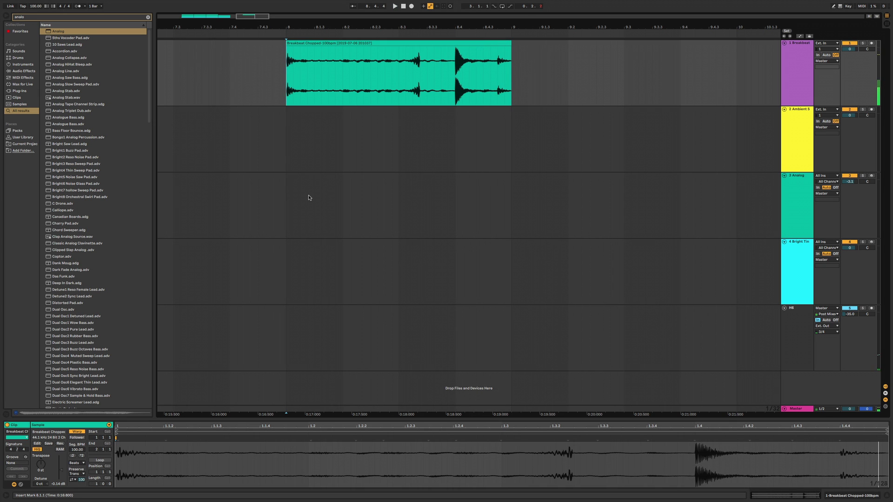
Copy the Breakbeat hit around 8.4.1 to the Ambient Shaker track at about 8.2.2 and reverse the copy
{"action": "left_click_drag", "start_coordinate": [265, 104], "coordinate": [449, 303]}
{"action": "left_click", "coordinate": [518, 301]}
{"action": "left_click_drag", "start_coordinate": [448, 95], "coordinate": [490, 96]}
{"action": "left_click_drag", "start_coordinate": [468, 51], "coordinate": [385, 147]}
{"action": "key", "text": "r"}
Duplicate a very short slice of the reversed copy just before 8.2.4 six times
{"action": "left_click", "coordinate": [371, 146]}
{"action": "key", "text": "ctrl+d"}
{"action": "key", "text": "ctrl+d"}
{"action": "key", "text": "ctrl+d"}
{"action": "key", "text": "ctrl+d"}
{"action": "key", "text": "ctrl+d"}
{"action": "key", "text": "ctrl+d"}
{"action": "left_click", "coordinate": [279, 142]}
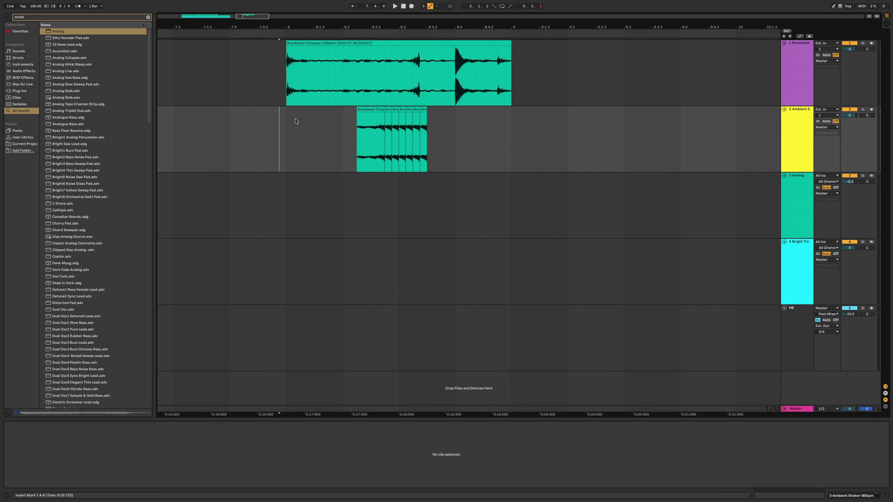
Consolidate the Breakbeat and Ambient Shaker tracks from 8.1.1 to 9.1.1 into one clip per track
{"action": "left_click_drag", "start_coordinate": [511, 134], "coordinate": [286, 87]}
{"action": "key", "text": "ctrl+j"}
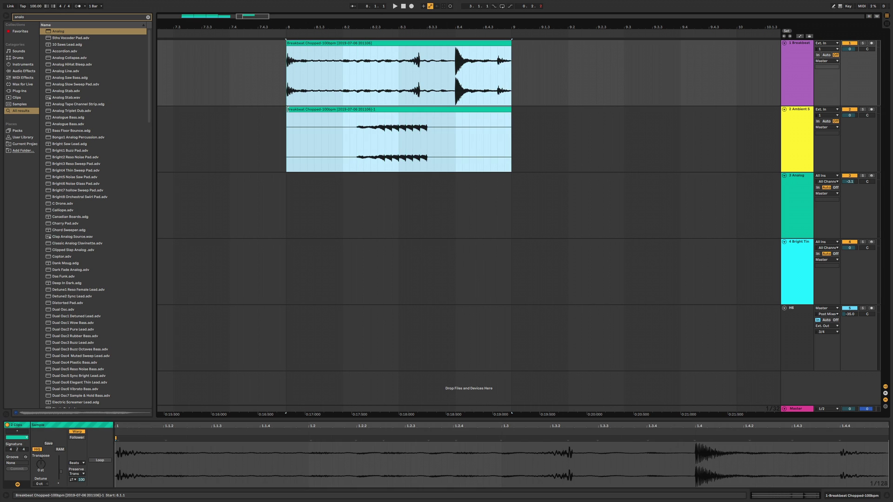
{"action": "left_click", "coordinate": [277, 142]}
Rename the consolidated clip on the Ambient Shaker track as Glitch 1
{"action": "left_click", "coordinate": [319, 109]}
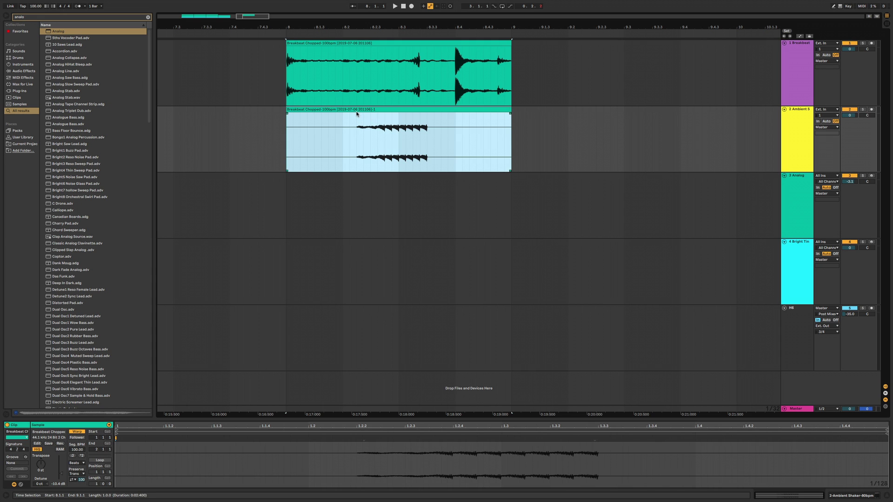
{"action": "key", "text": "super+r"}
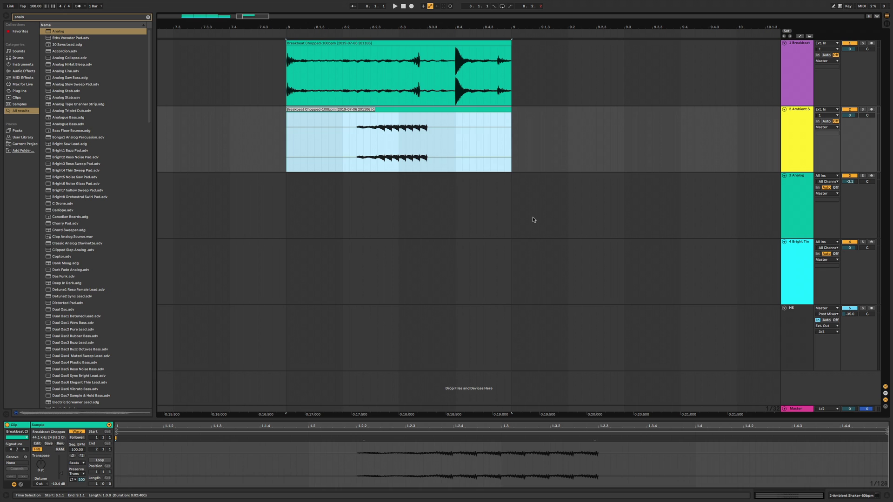
{"action": "type", "text": "Glitch 1"}
{"action": "key", "text": "Return"}
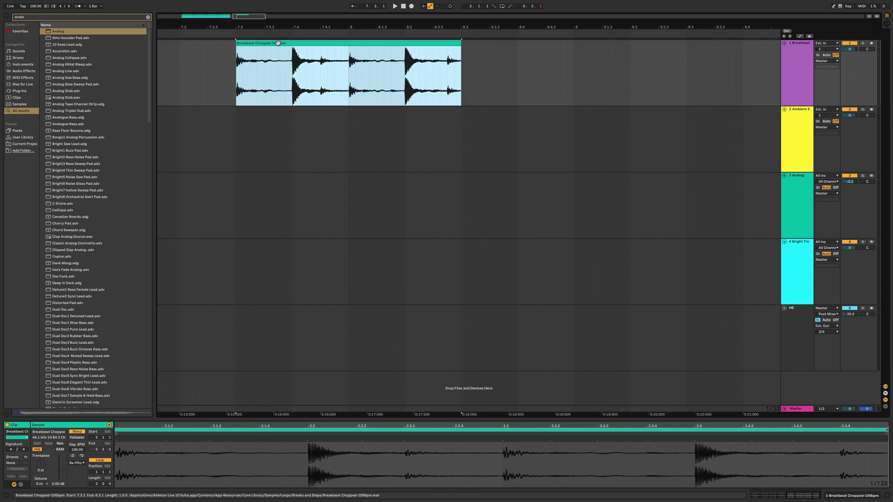
Time-stretch the Breakbeat Chopped clip at 7.3.1 to end at 9.1.4, compress it to a short length, and play both versions
{"action": "left_click_drag", "start_coordinate": [279, 42], "coordinate": [515, 43]}
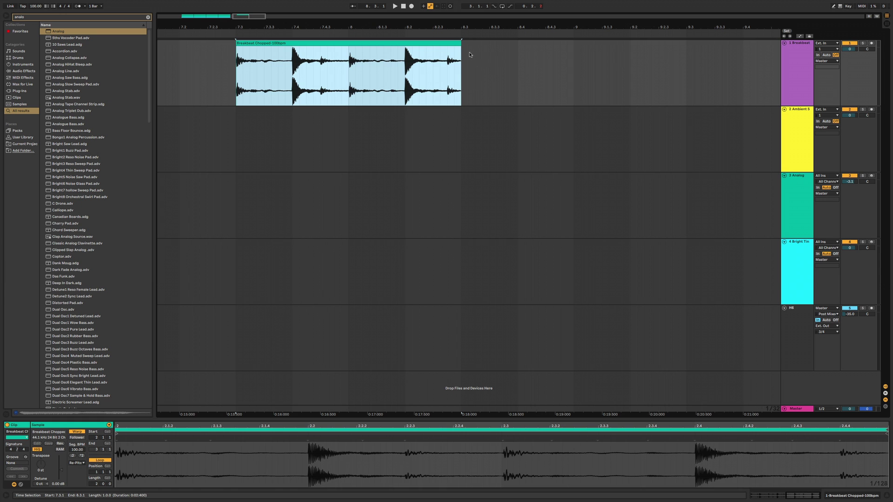
{"action": "left_click_drag", "start_coordinate": [463, 45], "coordinate": [614, 59]}
{"action": "key", "text": "space"}
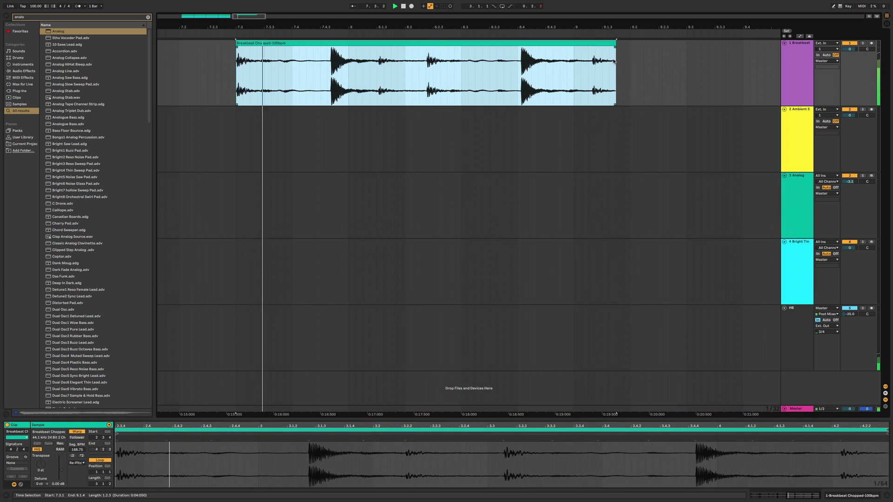
{"action": "key", "text": "space"}
{"action": "left_click_drag", "start_coordinate": [617, 51], "coordinate": [303, 59]}
{"action": "key", "text": "space"}
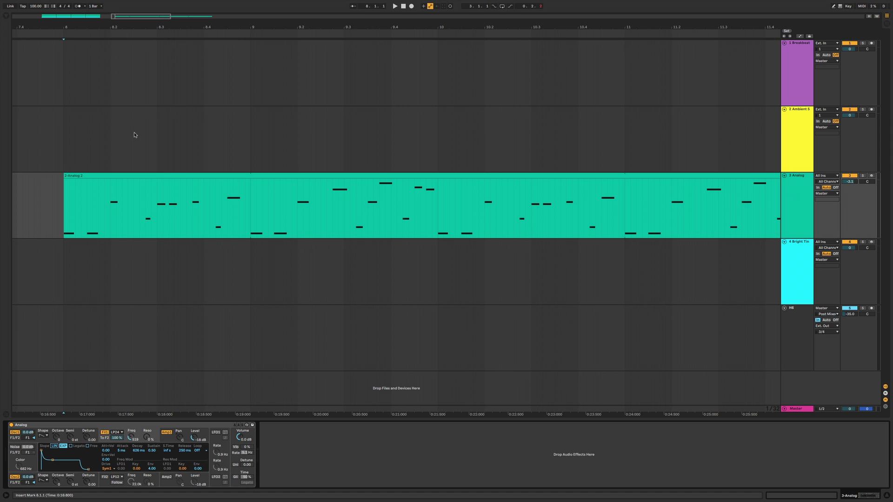
Show the automation lanes, draw a rising and falling F1 Freq envelope over bar 8 of the Analog clip, and play it
{"action": "key", "text": "a"}
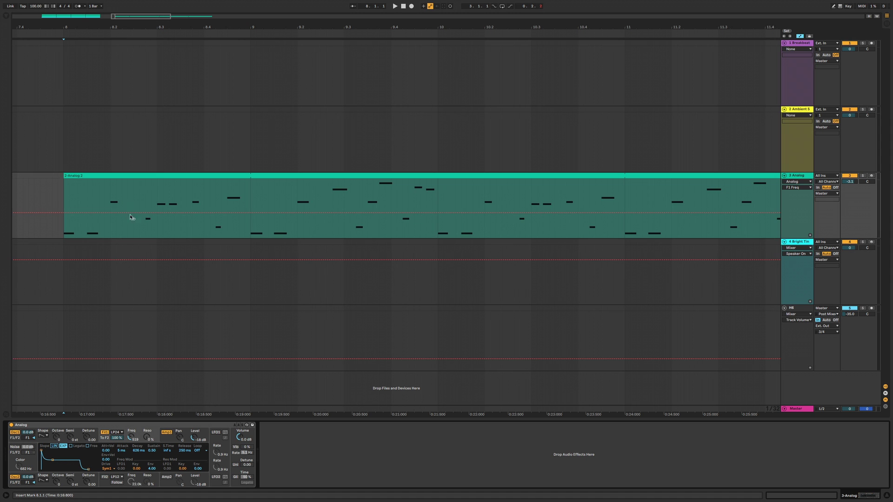
{"action": "left_click", "coordinate": [64, 213]}
{"action": "left_click_drag", "start_coordinate": [76, 213], "coordinate": [157, 224]}
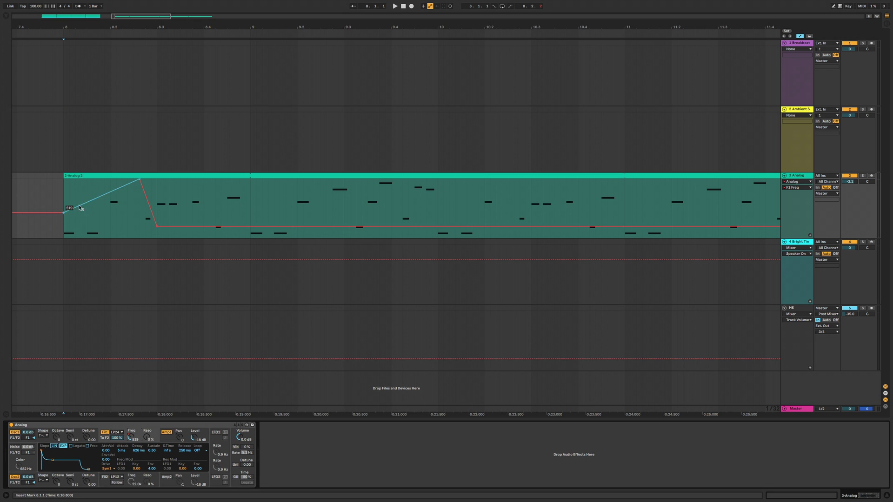
{"action": "key", "text": "space"}
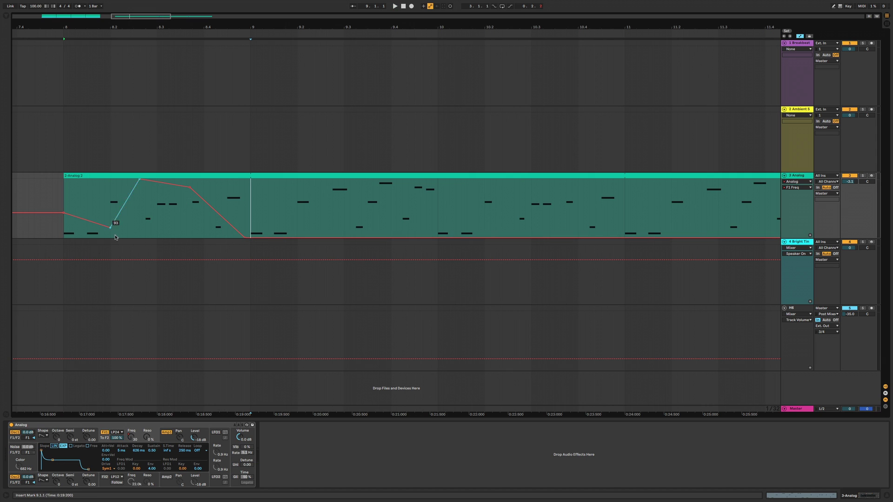
Insert a sine shape into the Analog clip's F1 Freq envelope over the selection from 8.4.4 to 10.2.1
{"action": "left_click_drag", "start_coordinate": [207, 203], "coordinate": [485, 209]}
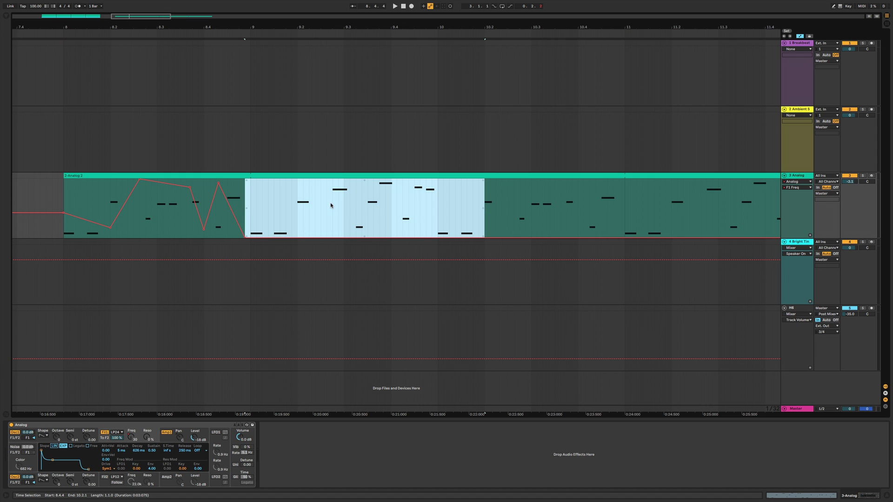
{"action": "right_click", "coordinate": [295, 205]}
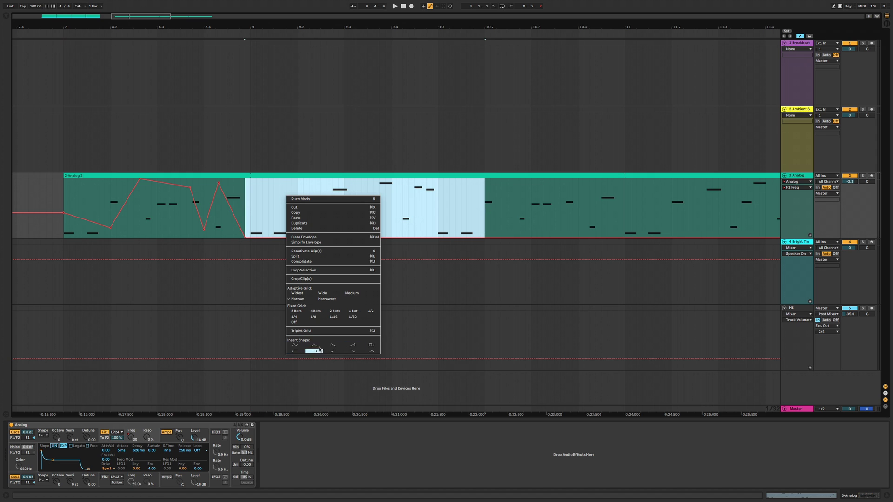
{"action": "left_click", "coordinate": [294, 346]}
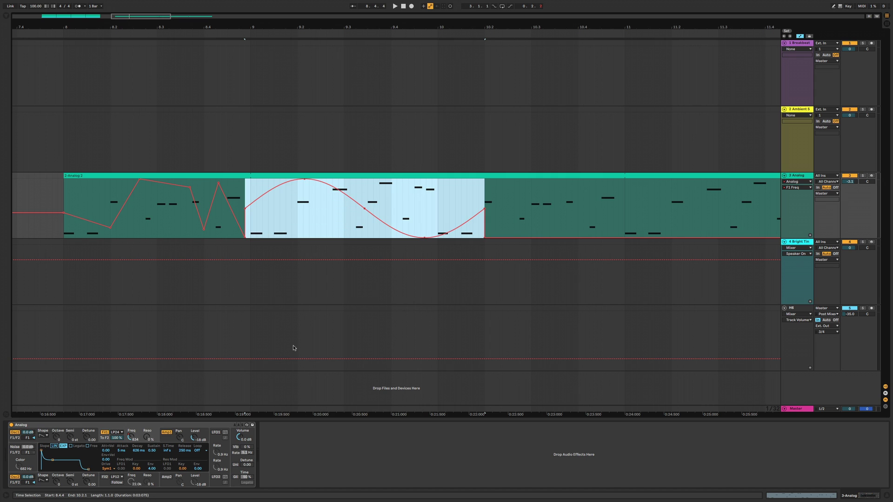
{"action": "left_click", "coordinate": [287, 231]}
{"action": "left_click", "coordinate": [175, 209]}
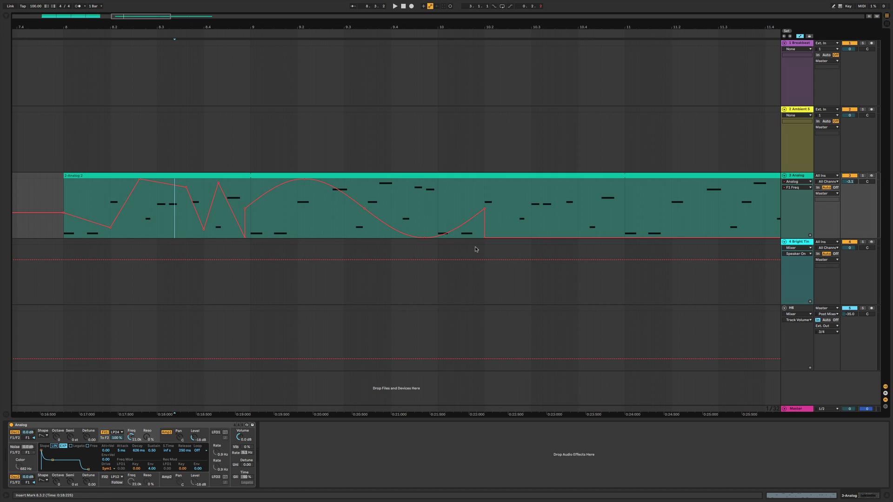
Draw a freehand wave in the F1 Freq envelope from about 10.2 to 11.1, and curve the falling segment just before 8.4
{"action": "key", "text": "b"}
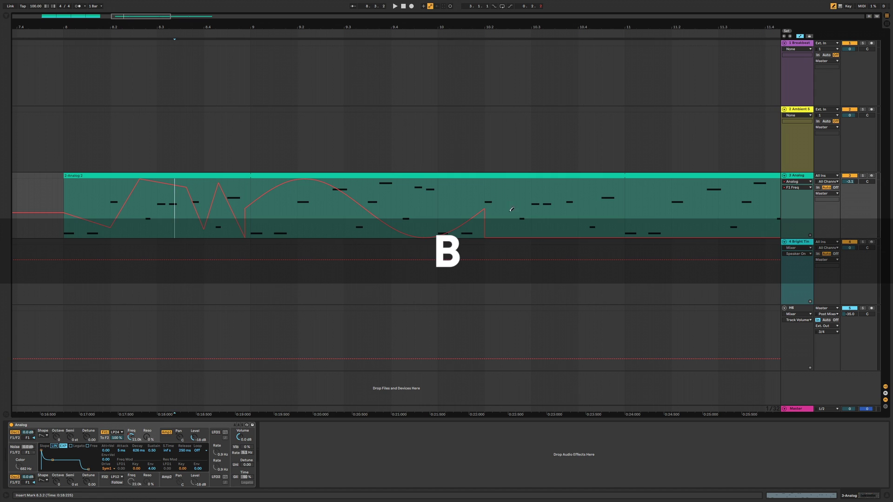
{"action": "mouse_move", "coordinate": [488, 205]}
{"action": "left_mouse_down"}
{"action": "mouse_move", "coordinate": [505, 184]}
{"action": "mouse_move", "coordinate": [545, 224]}
{"action": "mouse_move", "coordinate": [608, 189]}
{"action": "mouse_move", "coordinate": [618, 209]}
{"action": "left_mouse_up"}
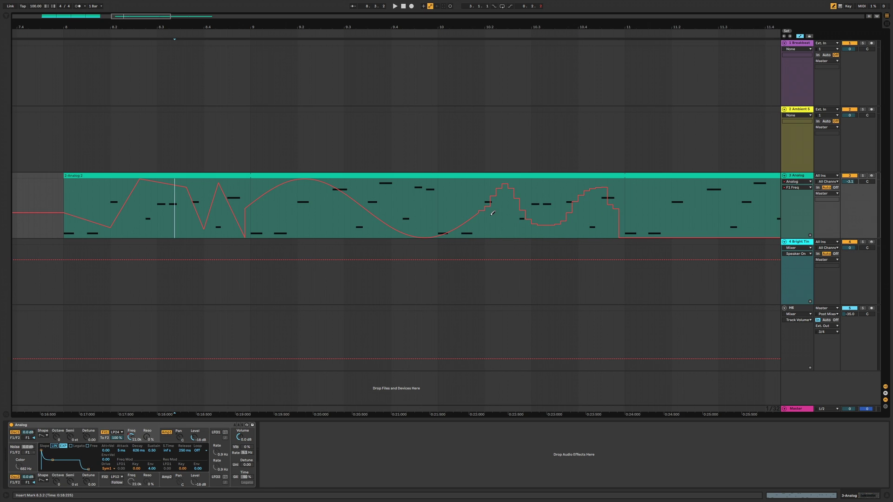
{"action": "mouse_move", "coordinate": [480, 211]}
{"action": "left_mouse_down"}
{"action": "mouse_move", "coordinate": [497, 193]}
{"action": "mouse_move", "coordinate": [521, 224]}
{"action": "mouse_move", "coordinate": [557, 198]}
{"action": "mouse_move", "coordinate": [610, 223]}
{"action": "mouse_move", "coordinate": [626, 204]}
{"action": "left_mouse_up"}
{"action": "key", "text": "b"}
{"action": "mouse_move", "coordinate": [194, 213]}
{"action": "left_mouse_down"}
{"action": "mouse_move", "coordinate": [194, 228]}
{"action": "mouse_move", "coordinate": [194, 218]}
{"action": "left_mouse_up"}
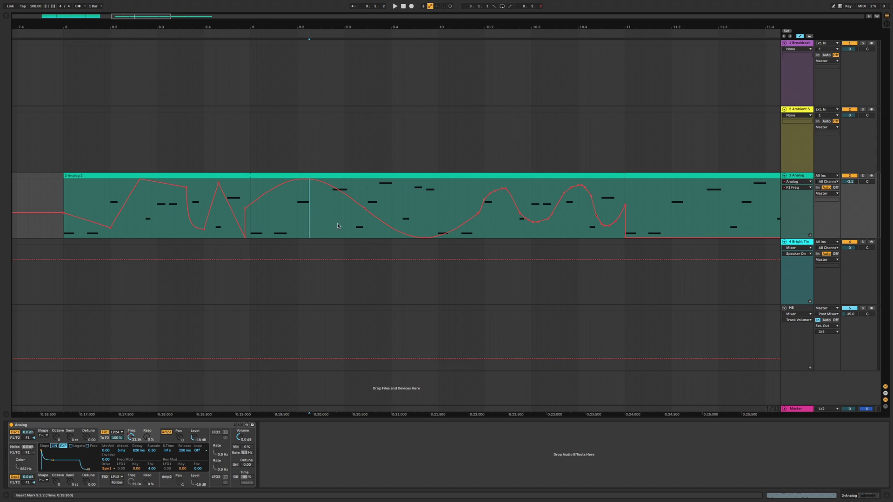
Delete the F1 Freq breakpoints between 10.1.1 and 10.2.4 on the Analog clip
{"action": "left_click", "coordinate": [446, 203]}
{"action": "left_click", "coordinate": [525, 204], "text": "shift"}
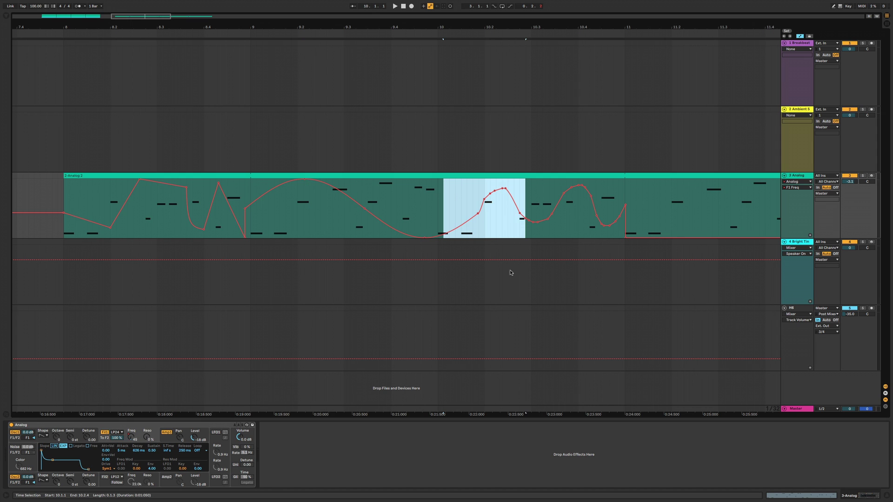
{"action": "key", "text": "BackSpace"}
{"action": "left_click", "coordinate": [467, 209]}
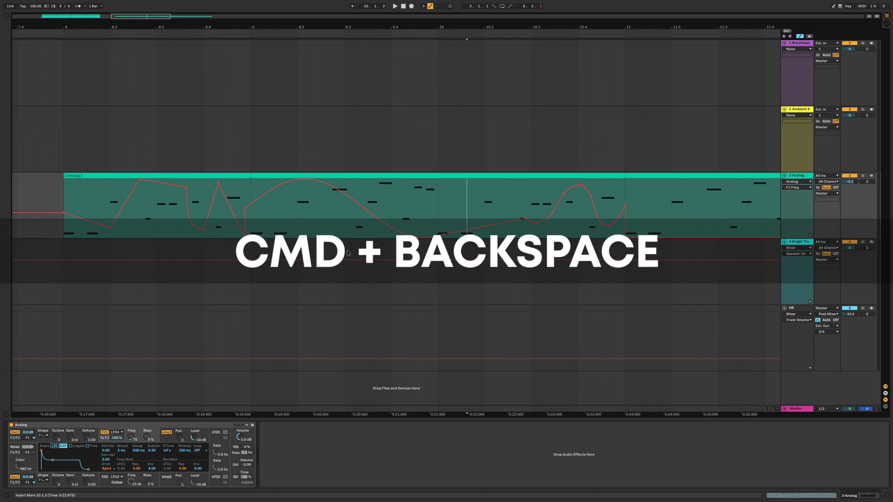
Clear the Analog track's entire F1 Freq envelope and undo the clearing
{"action": "key", "text": "super+BackSpace"}
{"action": "key", "text": "super+z"}
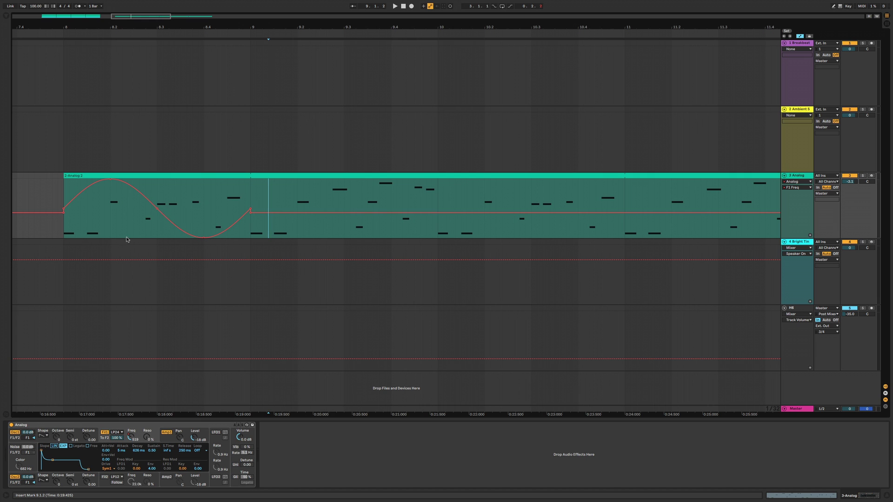
Duplicate the sine automation from 8.1.1 to 9.1.1 twice so that it also covers bars 9 and 10
{"action": "left_click", "coordinate": [116, 220]}
{"action": "left_click_drag", "start_coordinate": [64, 219], "coordinate": [251, 223]}
{"action": "key", "text": "super+d"}
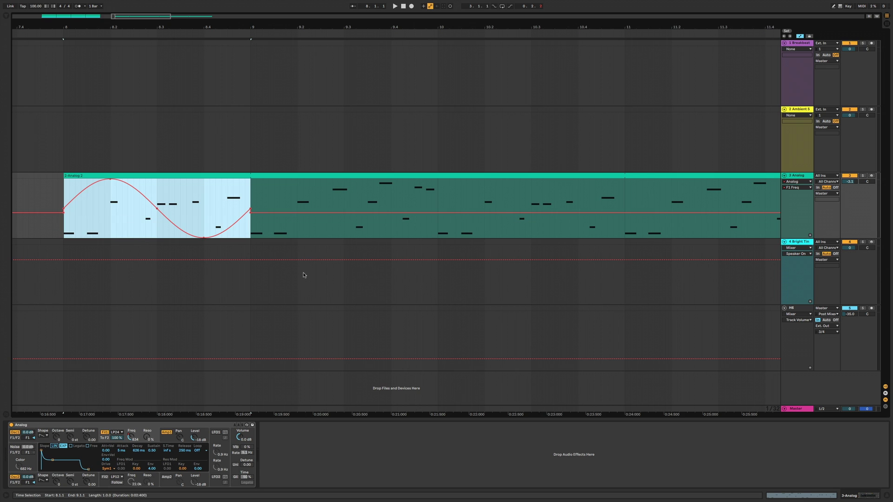
{"action": "key", "text": "super+d"}
{"action": "key", "text": "super+d"}
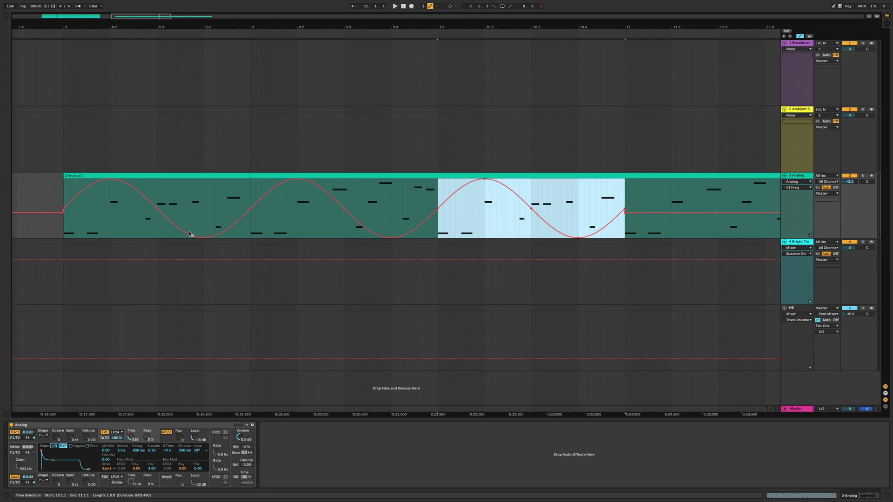
Select a 0.1.1 long piece of the falling F1 Freq curve in the middle of bar 8 and duplicate it three times
{"action": "left_click_drag", "start_coordinate": [136, 219], "coordinate": [193, 222]}
{"action": "key", "text": "super+d"}
{"action": "key", "text": "super+d"}
{"action": "key", "text": "super+d"}
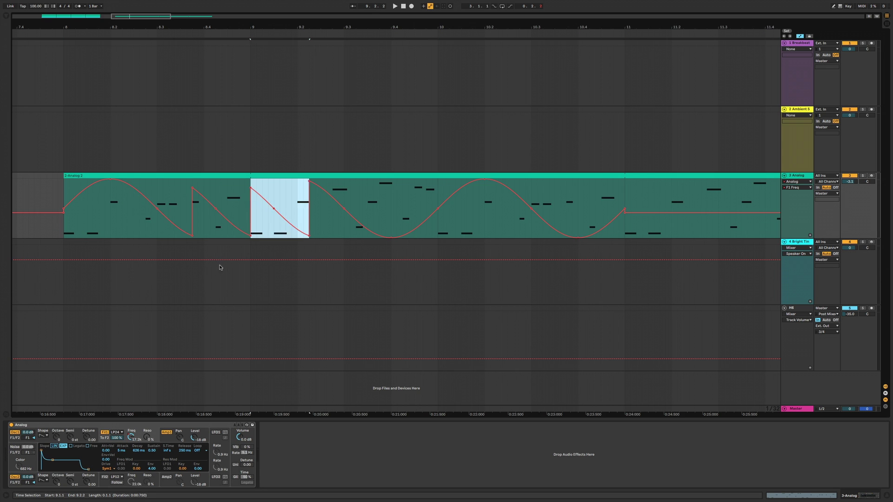
Cut the F1 Freq automation from 8.2.1 to 8.4.3 and paste it shortly before 9.4
{"action": "left_click_drag", "start_coordinate": [111, 209], "coordinate": [227, 216]}
{"action": "key", "text": "super+x"}
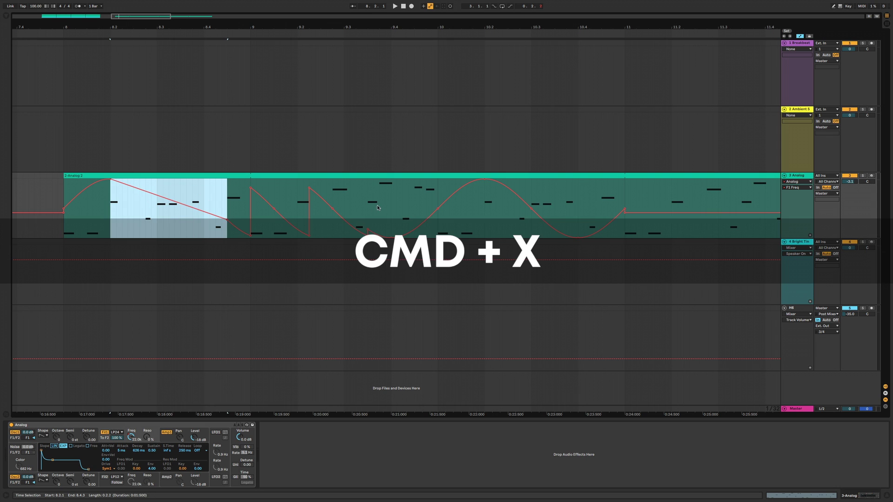
{"action": "left_click_drag", "start_coordinate": [373, 204], "coordinate": [509, 200]}
{"action": "key", "text": "super+v"}
{"action": "left_click", "coordinate": [385, 218]}
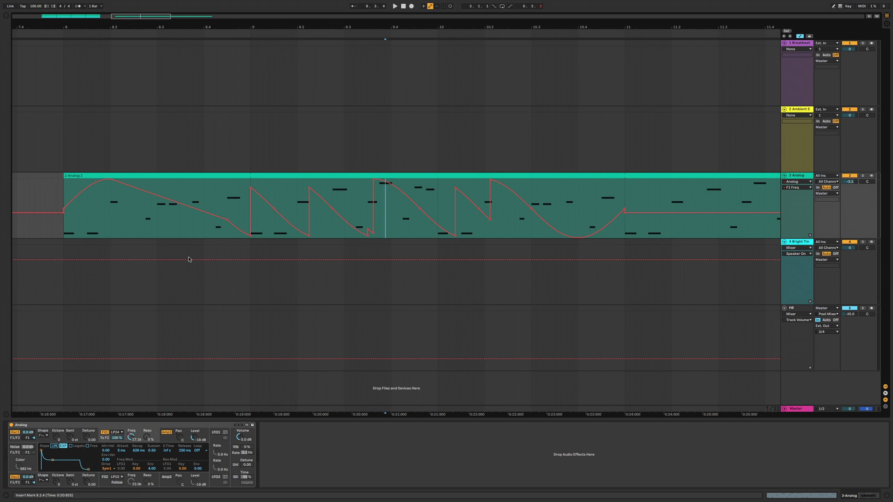
Reshape the F1 Freq automation from 9.1.1 to 9.4.3 by stretching its height, narrowing its width and skewing its starting corner
{"action": "left_click_drag", "start_coordinate": [253, 208], "coordinate": [414, 210]}
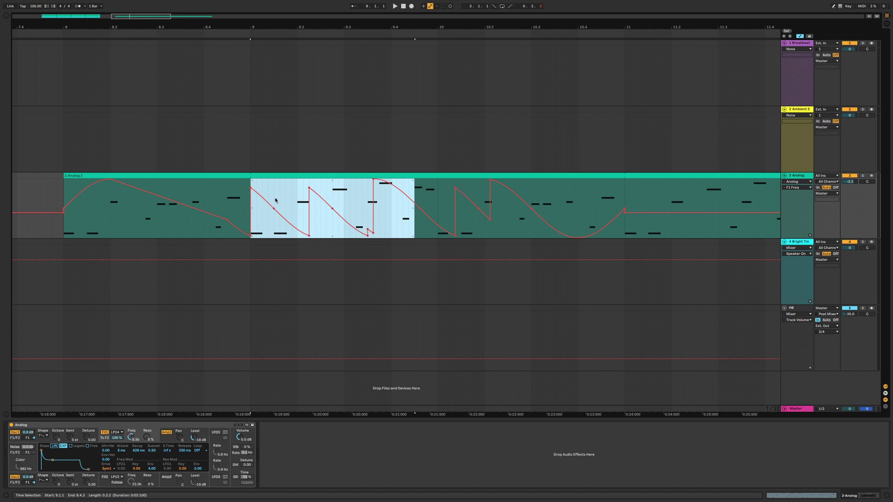
{"action": "mouse_move", "coordinate": [332, 180]}
{"action": "left_mouse_down"}
{"action": "mouse_move", "coordinate": [332, 213]}
{"action": "mouse_move", "coordinate": [332, 177]}
{"action": "left_mouse_up"}
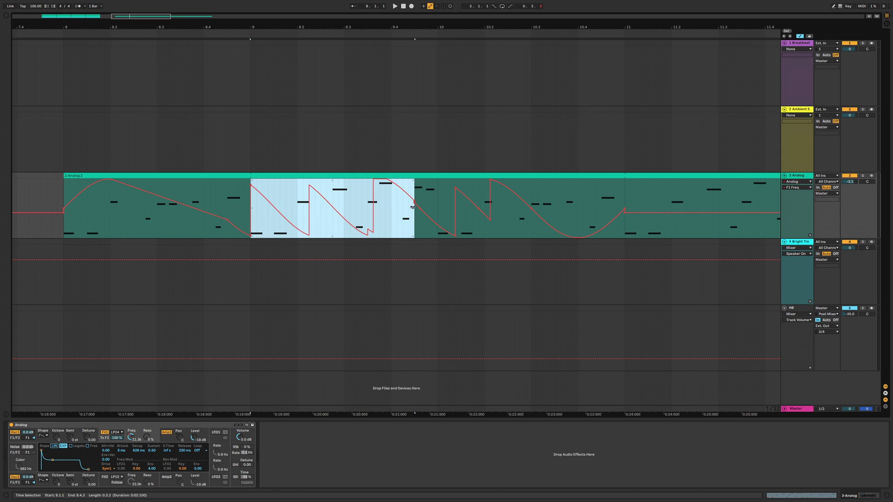
{"action": "left_click_drag", "start_coordinate": [413, 207], "coordinate": [391, 207]}
{"action": "left_click_drag", "start_coordinate": [253, 180], "coordinate": [252, 231]}
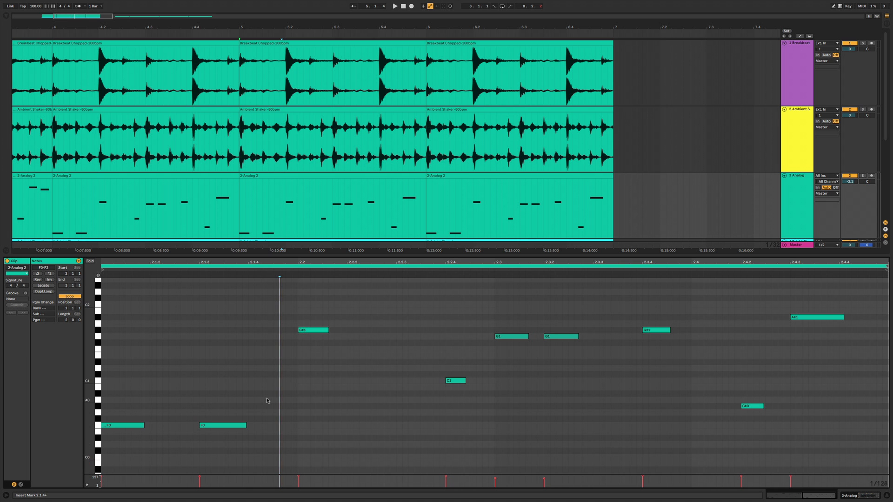
Shift the G#1 note at 2.2.1 of the Analog MIDI clip slightly later and quantize it
{"action": "left_click", "coordinate": [297, 388]}
{"action": "key", "text": "minus"}
{"action": "key", "text": "plus"}
{"action": "key", "text": "plus"}
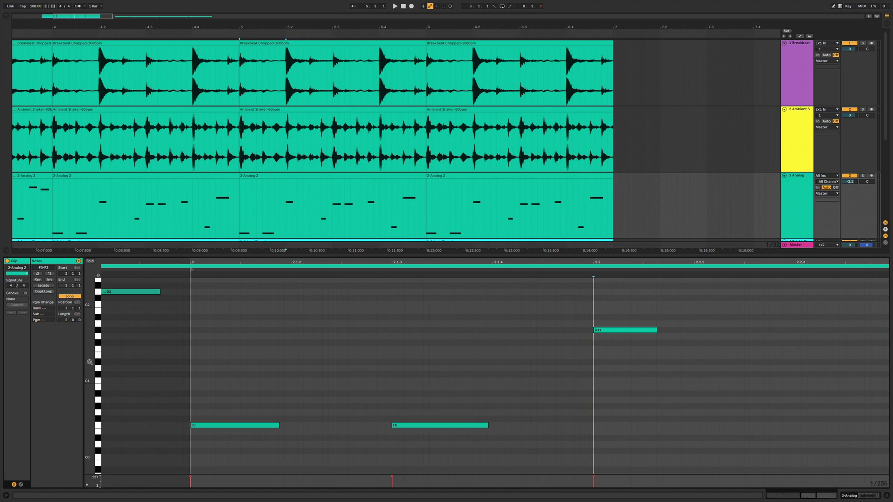
{"action": "mouse_move", "coordinate": [92, 365]}
{"action": "left_mouse_down"}
{"action": "mouse_move", "coordinate": [70, 366]}
{"action": "mouse_move", "coordinate": [99, 366]}
{"action": "mouse_move", "coordinate": [85, 366]}
{"action": "left_mouse_up"}
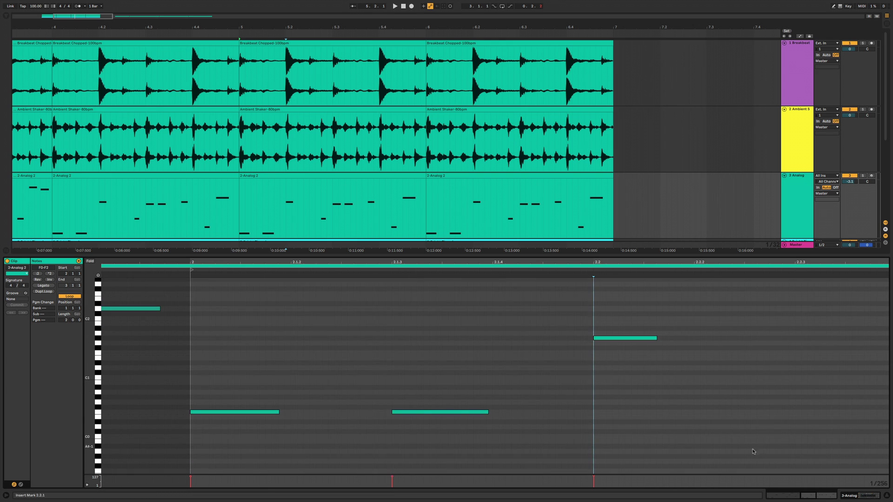
{"action": "left_click_drag", "start_coordinate": [817, 496], "coordinate": [814, 479]}
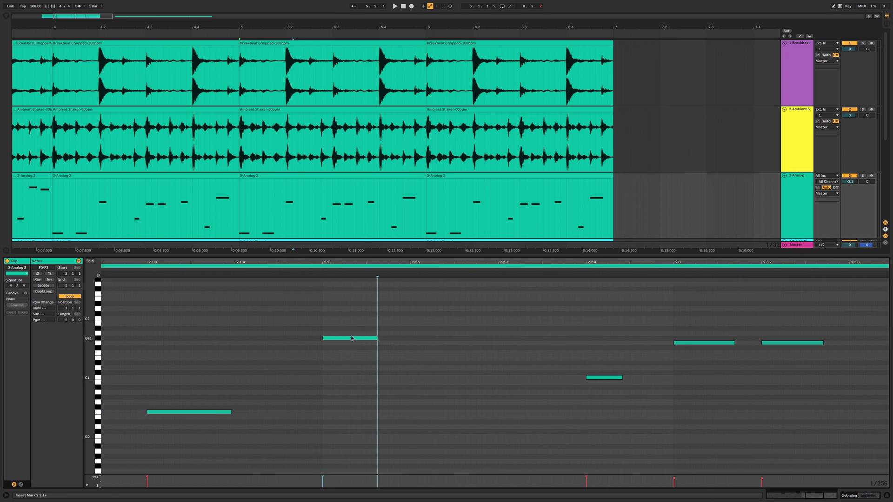
{"action": "left_click_drag", "start_coordinate": [351, 338], "coordinate": [379, 338]}
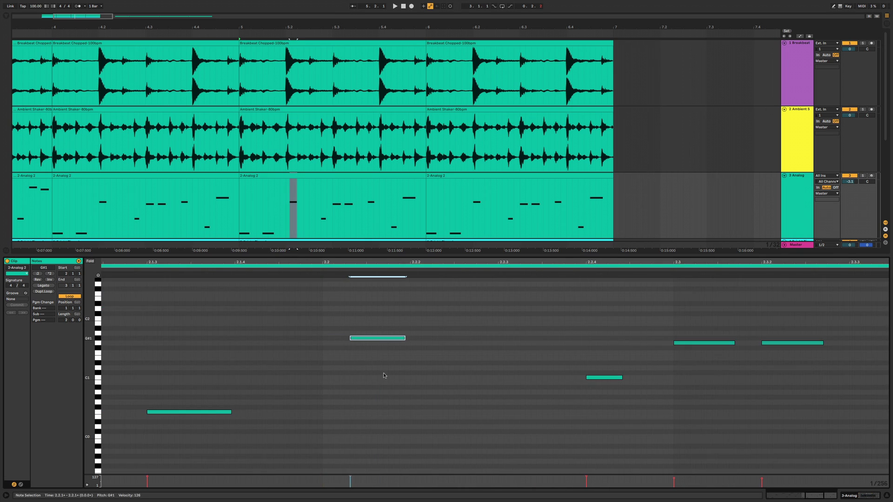
{"action": "left_click", "coordinate": [389, 413]}
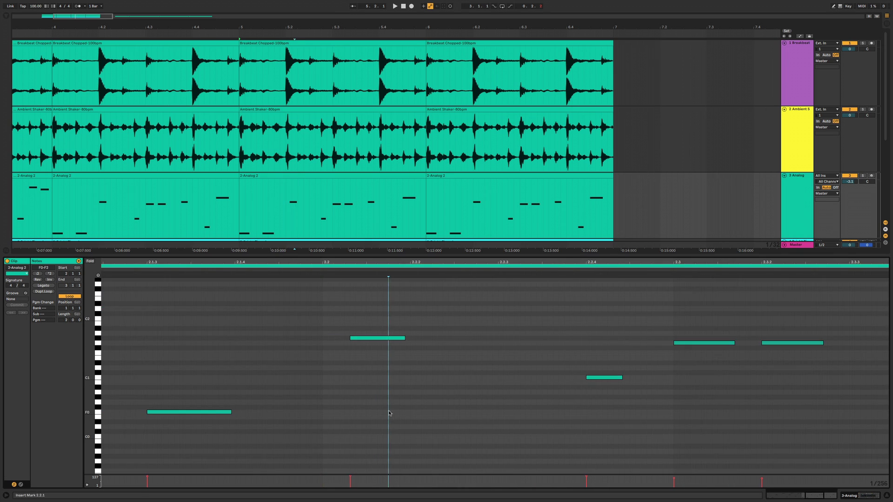
{"action": "key", "text": "super+u"}
Move the C1 note before 2.3 down to A#0 and earlier to just past 2.2.3, and select it together with the G#1 note
{"action": "left_click_drag", "start_coordinate": [603, 378], "coordinate": [527, 386]}
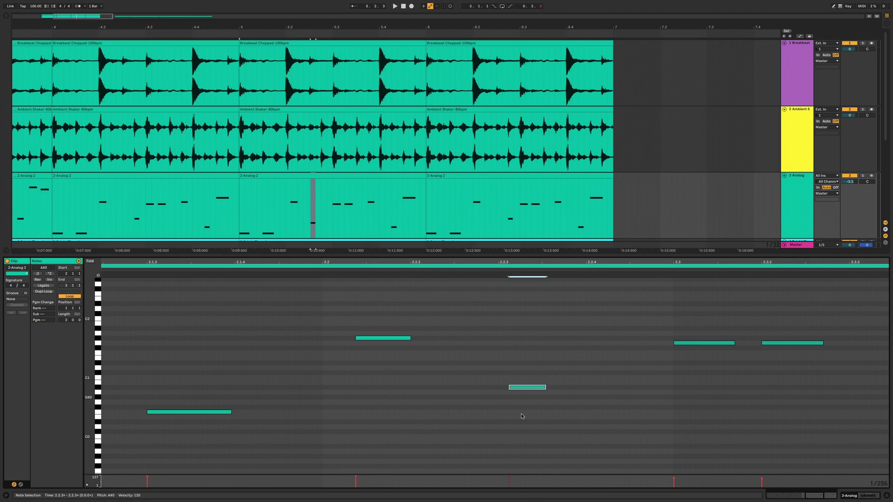
{"action": "left_click", "coordinate": [520, 441]}
{"action": "left_click", "coordinate": [597, 442]}
{"action": "left_click_drag", "start_coordinate": [597, 443], "coordinate": [334, 304]}
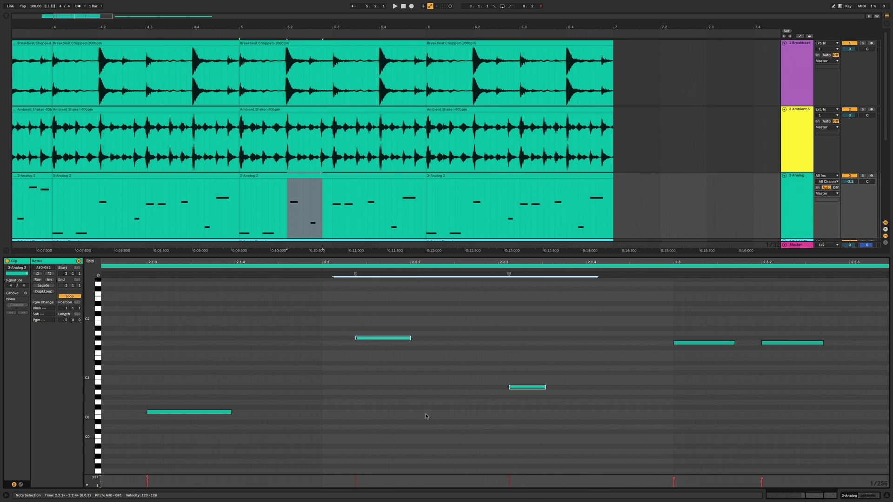
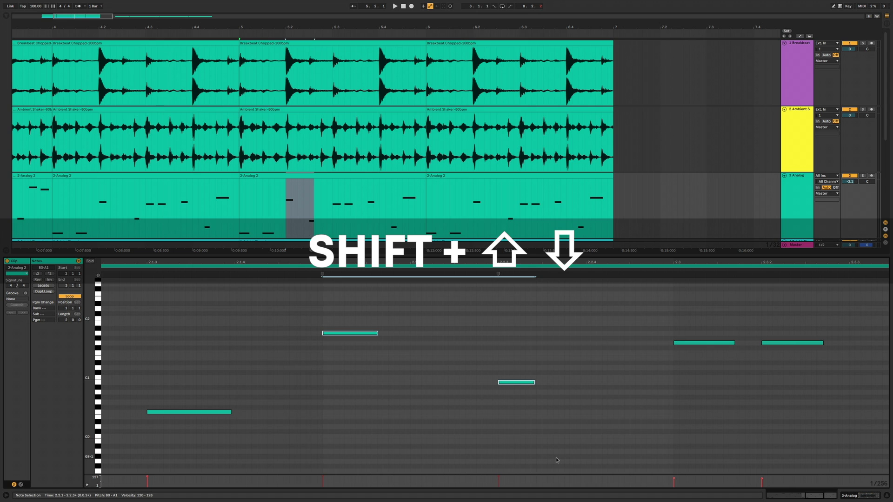
Transpose the two selected notes up an octave and back down, and deselect them
{"action": "key", "text": "shift+Up"}
{"action": "key", "text": "shift+Down"}
{"action": "left_click", "coordinate": [438, 410]}
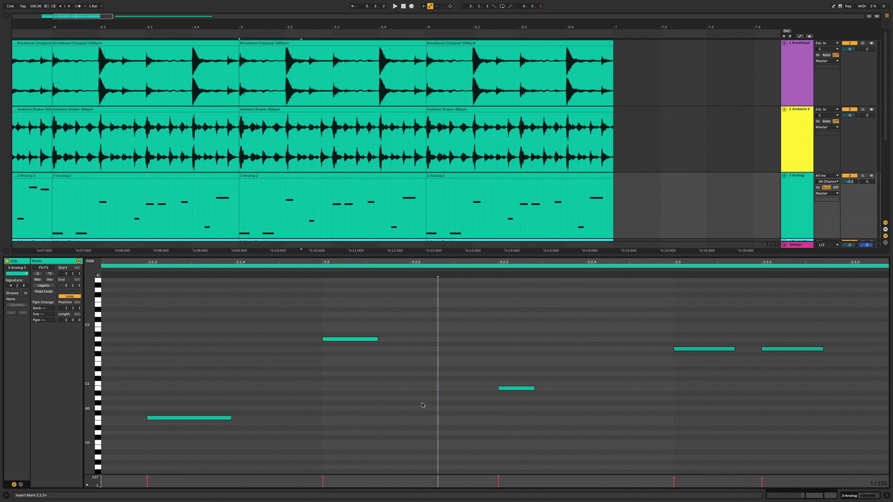
Draw two short notes in the Analog clip, E2 at 2.2.2 and D2 at 2.2.3, and leave draw mode
{"action": "key", "text": "b"}
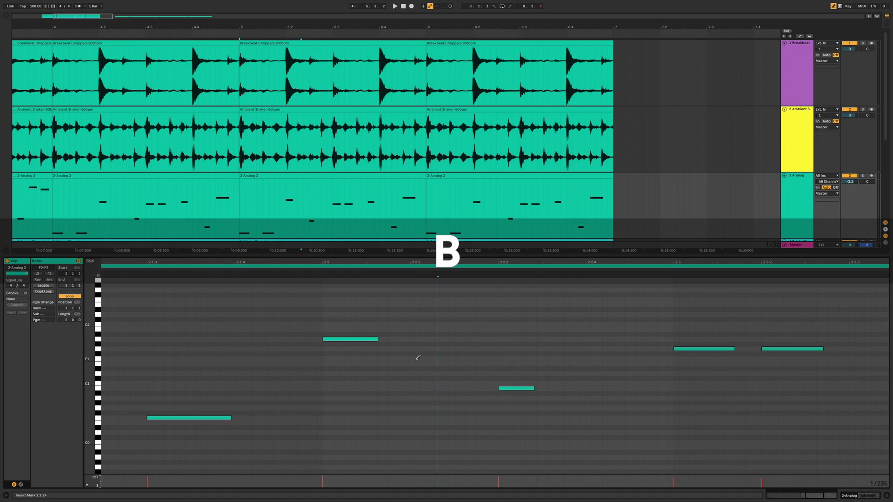
{"action": "left_click", "coordinate": [413, 305]}
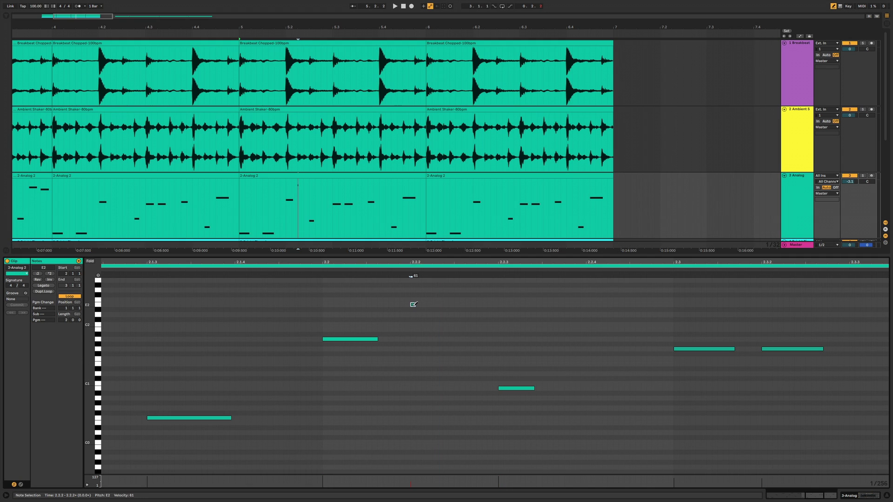
{"action": "left_click", "coordinate": [501, 315]}
{"action": "key", "text": "b"}
{"action": "left_click", "coordinate": [420, 361]}
Copy the drawn E2 and D2 notes down to F#1 and E1 slightly earlier in time, and raise the selected copies
{"action": "left_click_drag", "start_coordinate": [404, 292], "coordinate": [575, 333]}
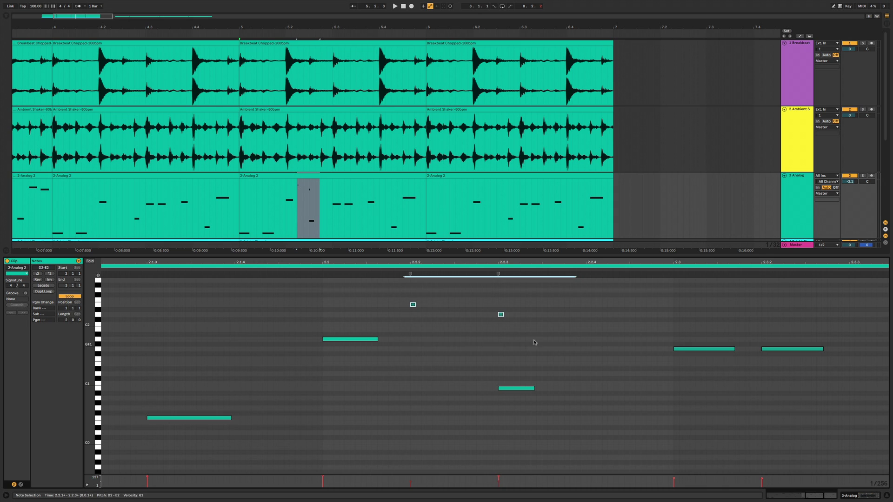
{"action": "left_click_drag", "start_coordinate": [414, 305], "coordinate": [421, 361]}
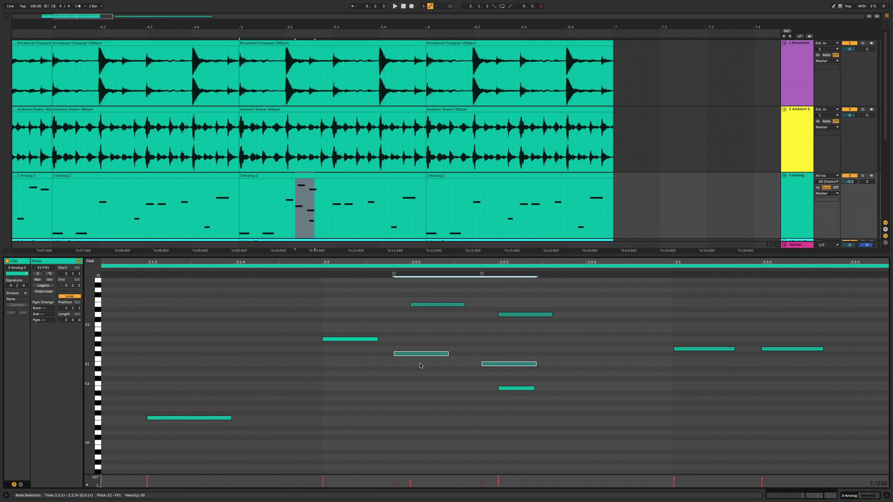
{"action": "left_click_drag", "start_coordinate": [407, 331], "coordinate": [513, 372]}
{"action": "left_click_drag", "start_coordinate": [419, 354], "coordinate": [419, 345]}
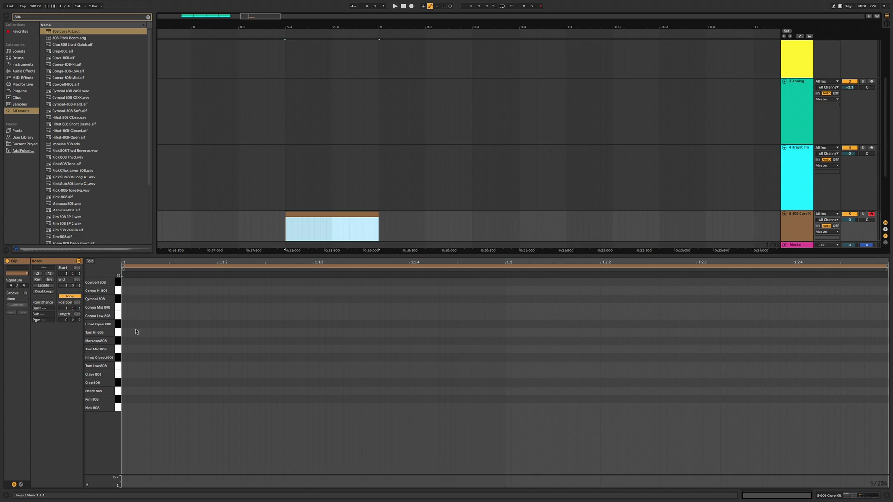
Add a Hihat Closed 808 note midway between 1.1.1 and 1.1.2, duplicate it seven times across the clip, and play the pattern
{"action": "left_click", "coordinate": [172, 357]}
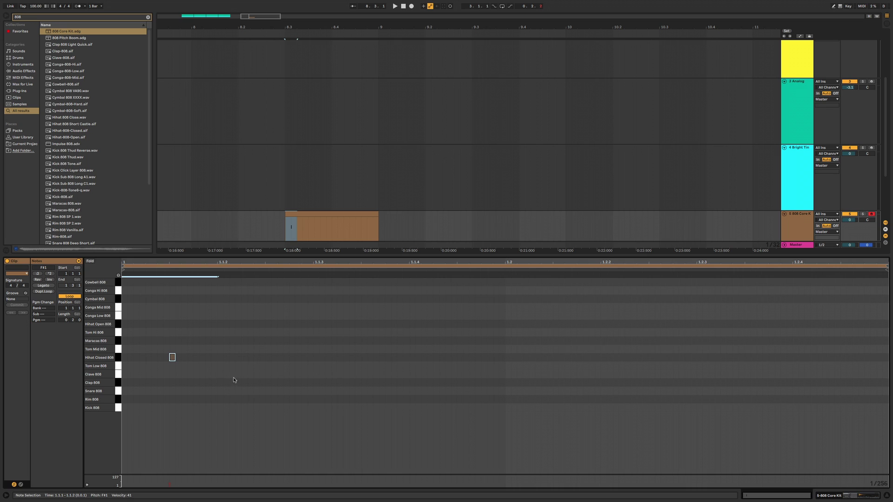
{"action": "key", "text": "ctrl+d"}
{"action": "key", "text": "ctrl+d"}
{"action": "key", "text": "ctrl+d"}
{"action": "key", "text": "ctrl+d"}
{"action": "key", "text": "ctrl+d"}
{"action": "key", "text": "ctrl+d"}
{"action": "key", "text": "ctrl+d"}
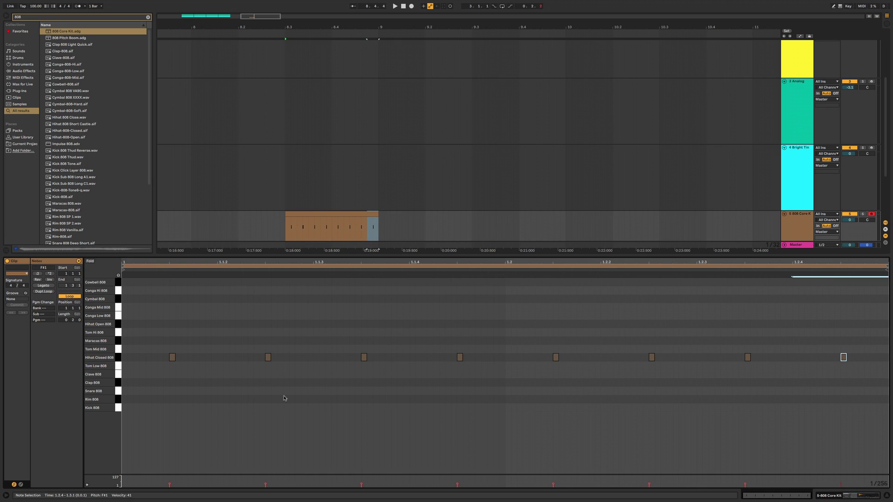
{"action": "key", "text": "space"}
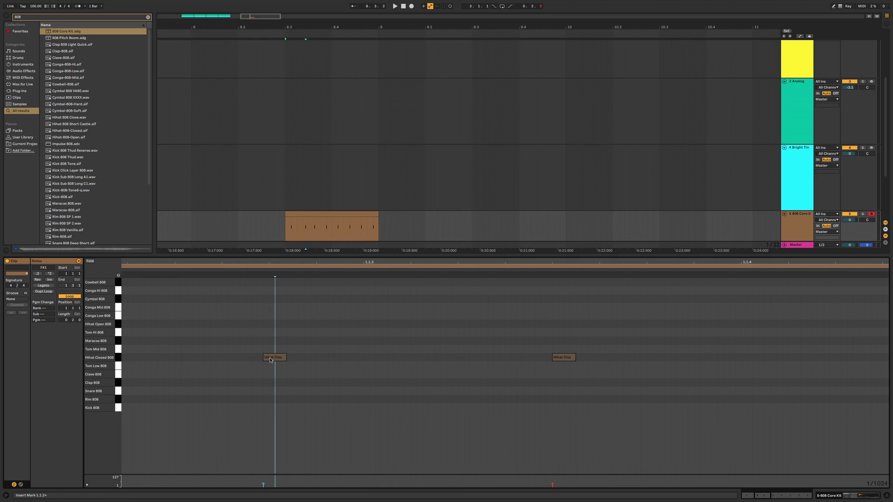
Lengthen the Hihat Closed 808 note just before 1.1.3, then extend and shorten it again in small steps
{"action": "left_click_drag", "start_coordinate": [272, 361], "coordinate": [291, 359]}
{"action": "key", "text": "super+z"}
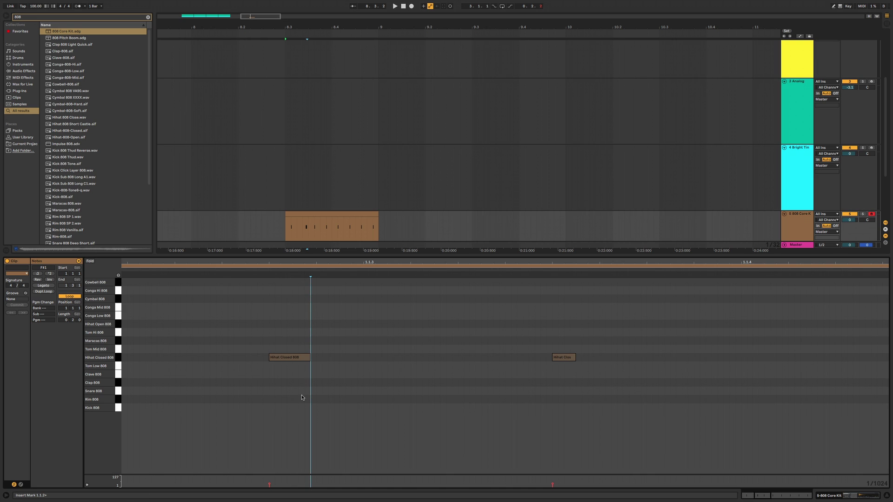
{"action": "left_click", "coordinate": [298, 357]}
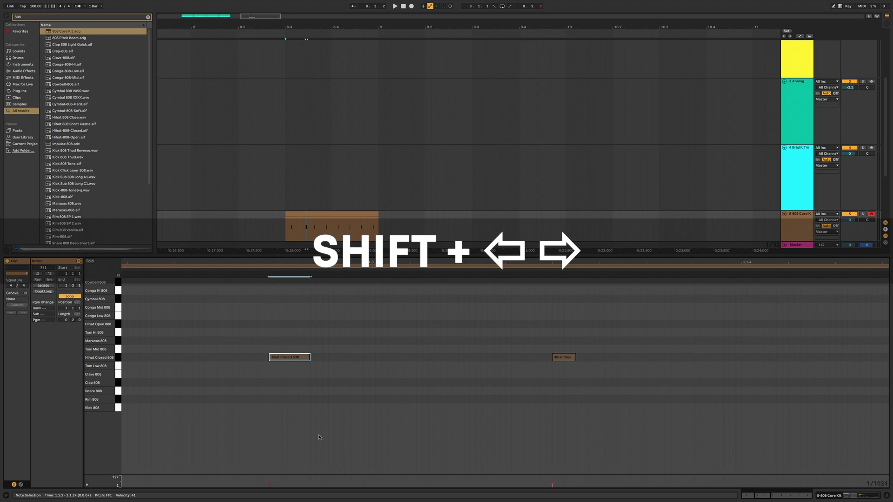
{"action": "key", "text": "shift+Right"}
{"action": "key", "text": "shift+Right"}
{"action": "key", "text": "shift+Right"}
{"action": "key", "text": "shift+Right"}
{"action": "key", "text": "shift+Left"}
{"action": "key", "text": "shift+Left"}
{"action": "key", "text": "shift+Left"}
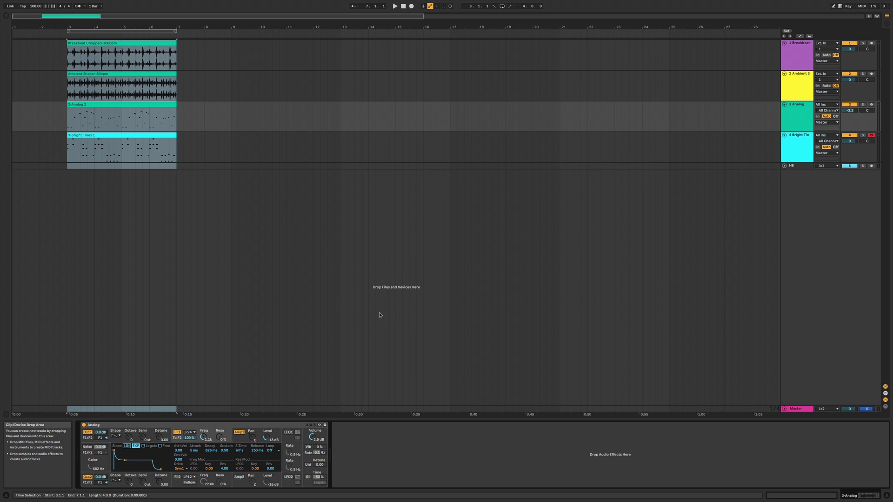
Switch to Session View and insert an empty MIDI clip in the first slot of the 808 Core Kit track
{"action": "key", "text": "Tab"}
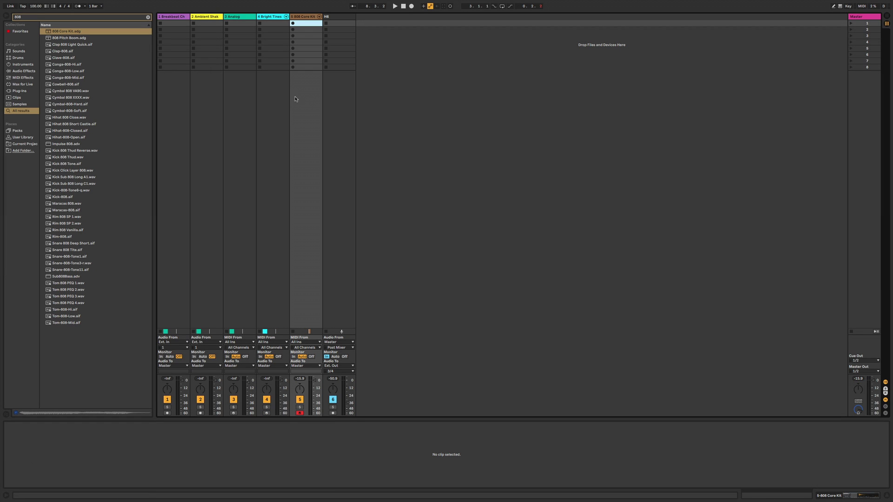
{"action": "left_click", "coordinate": [303, 55]}
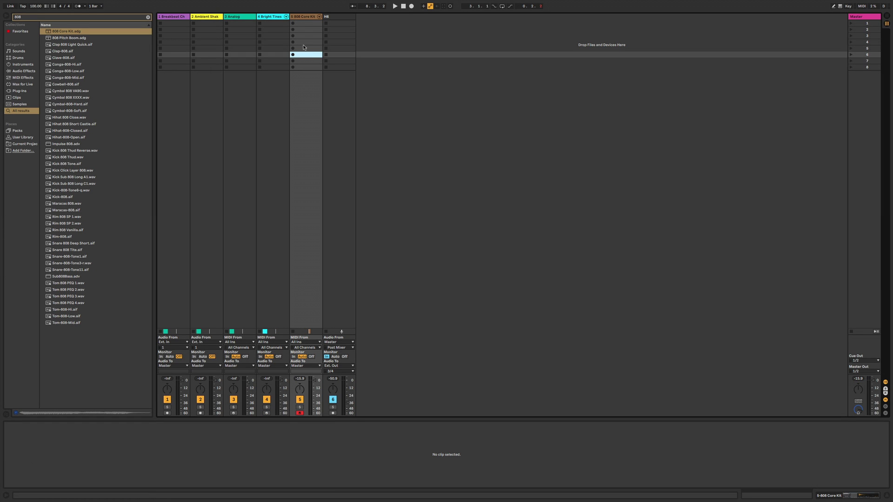
{"action": "left_click", "coordinate": [304, 25]}
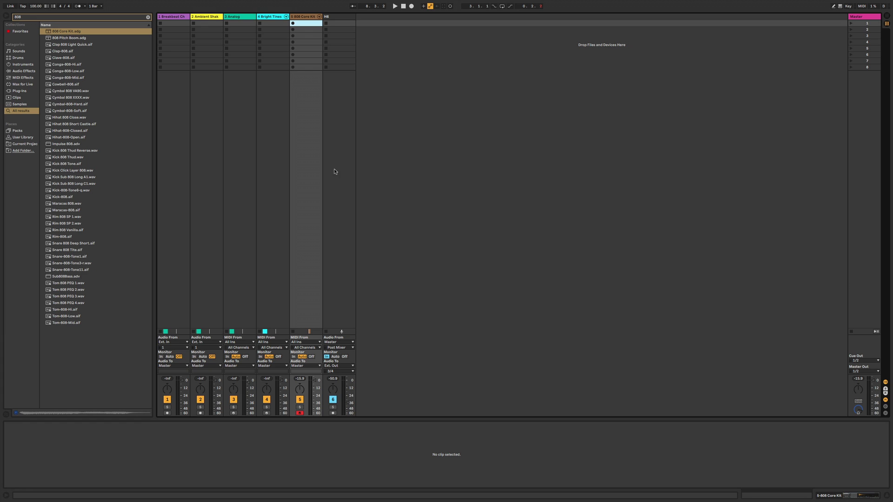
{"action": "key", "text": "shift+super+m"}
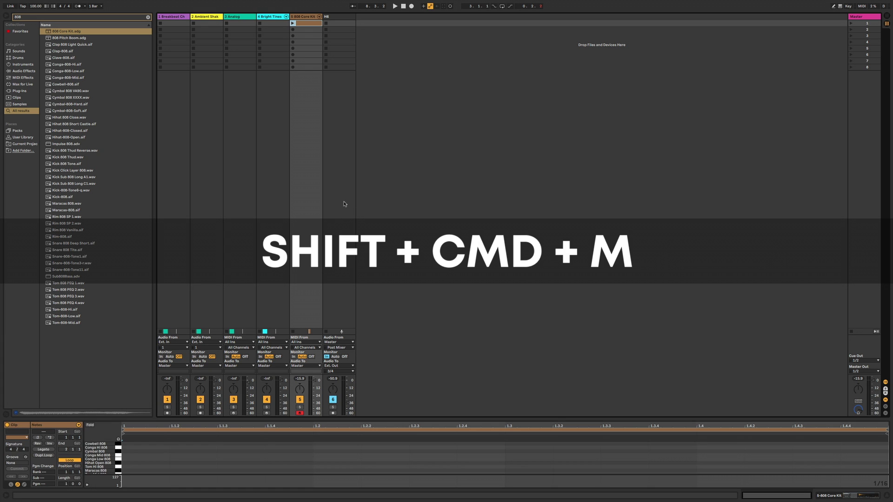
Delete and recreate the empty MIDI clip in the first 808 Core Kit slot, and toggle its activation off and on
{"action": "key", "text": "Delete"}
{"action": "double_click", "coordinate": [305, 23]}
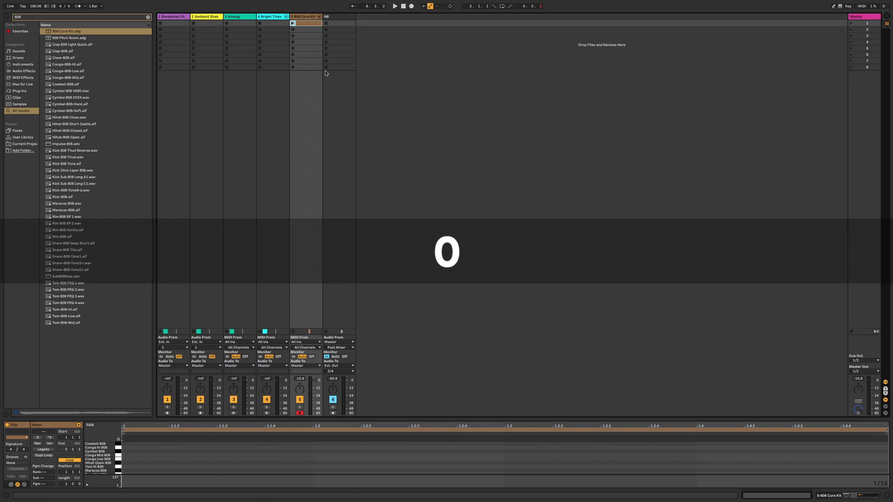
{"action": "key", "text": "0"}
{"action": "key", "text": "0"}
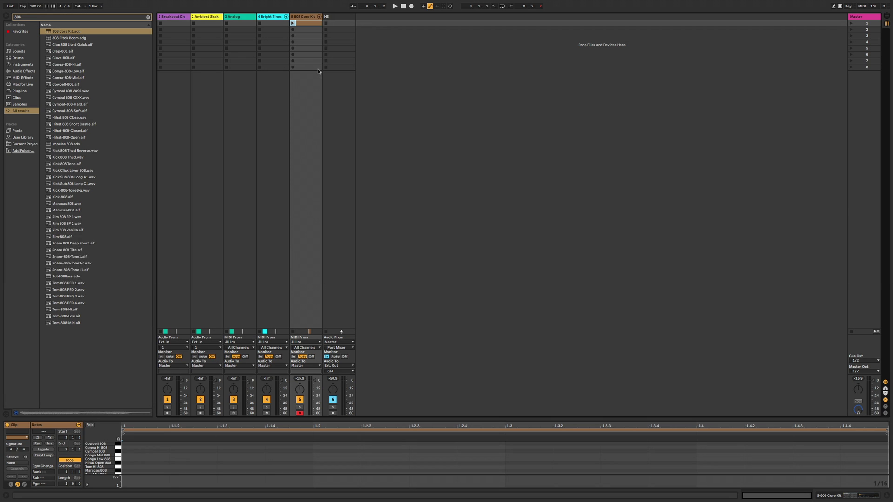
Insert a new scene below scene 1, and toggle the stop button of the fourth-row slot on the Bright Tines track
{"action": "key", "text": "super+i"}
{"action": "left_click", "coordinate": [261, 43]}
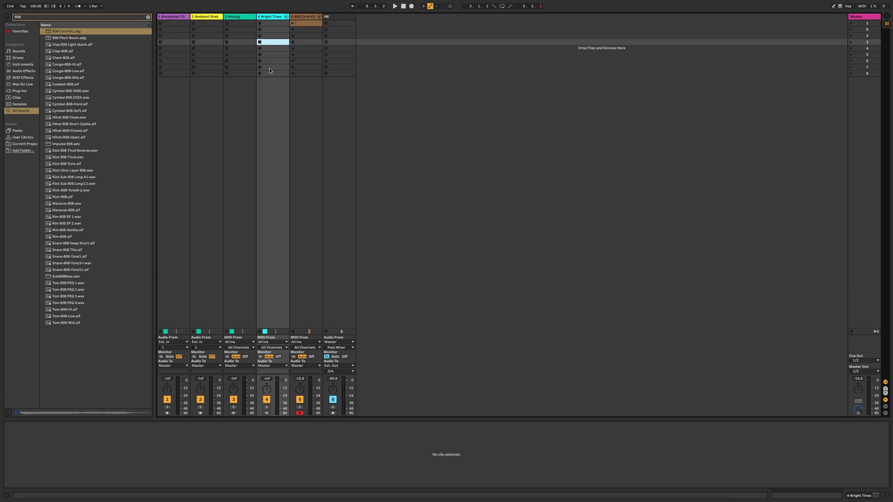
{"action": "key", "text": "super+e"}
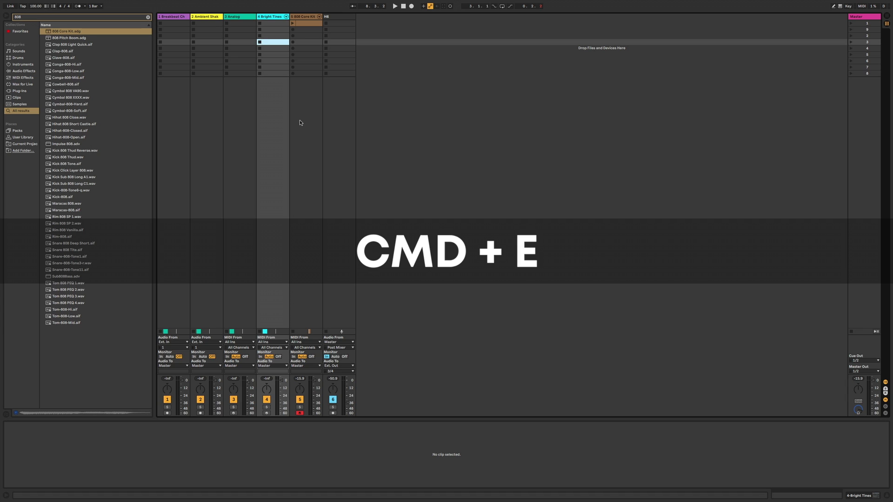
Return to Arrangement View and insert a new audio track and a new MIDI track after the 808 Core Kit track
{"action": "key", "text": "Tab"}
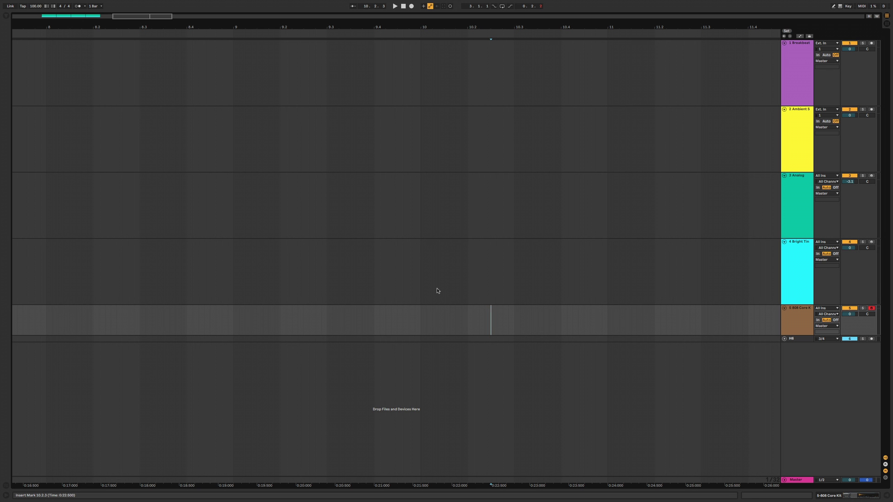
{"action": "key", "text": "super+t"}
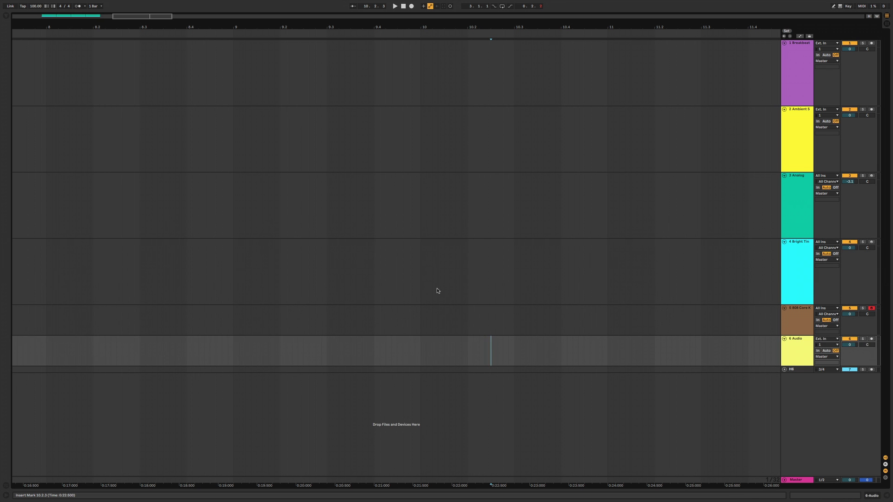
{"action": "key", "text": "shift+super+t"}
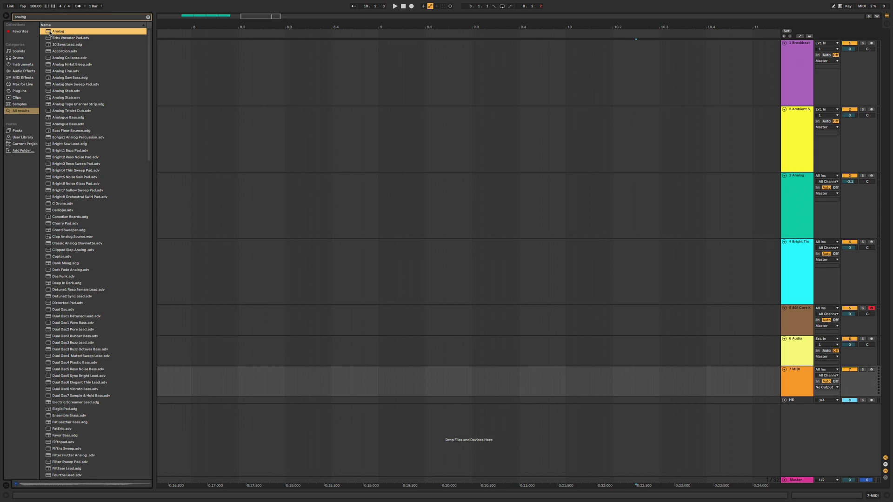
Try creating a new track from the Analog instrument, undo it, and insert a return track
{"action": "left_click_drag", "start_coordinate": [49, 33], "coordinate": [810, 433]}
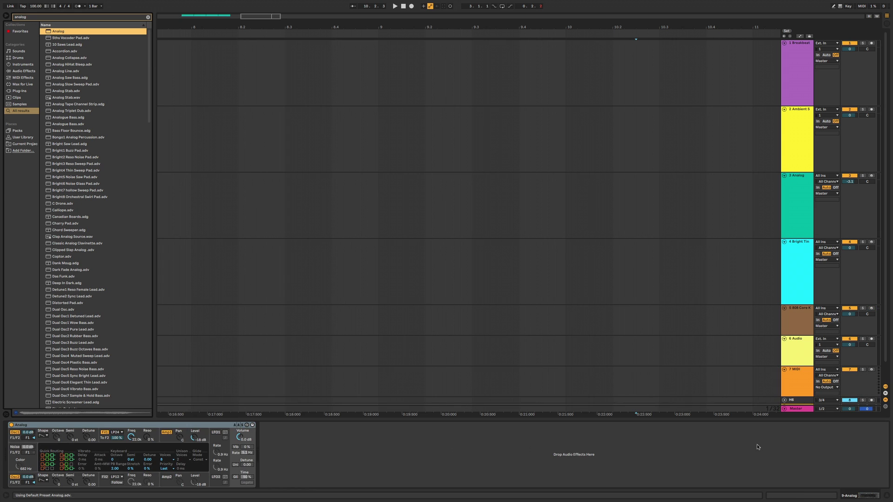
{"action": "key", "text": "ctrl+z"}
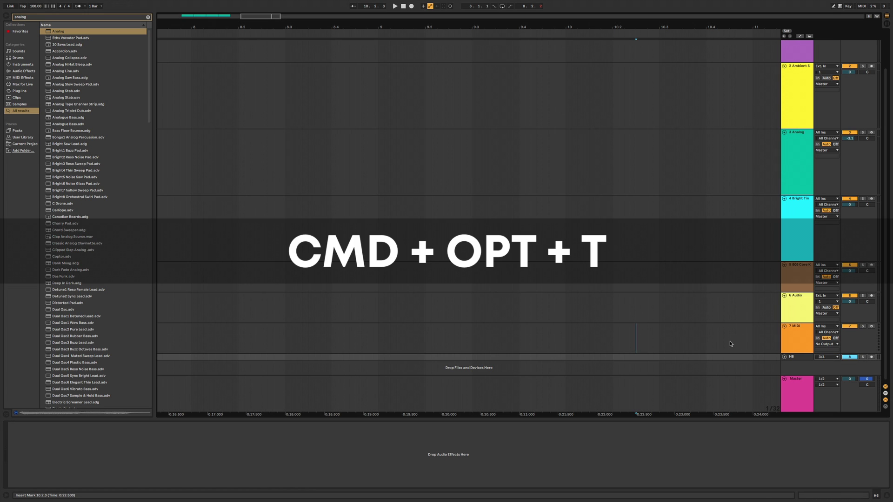
{"action": "key", "text": "ctrl+alt+t"}
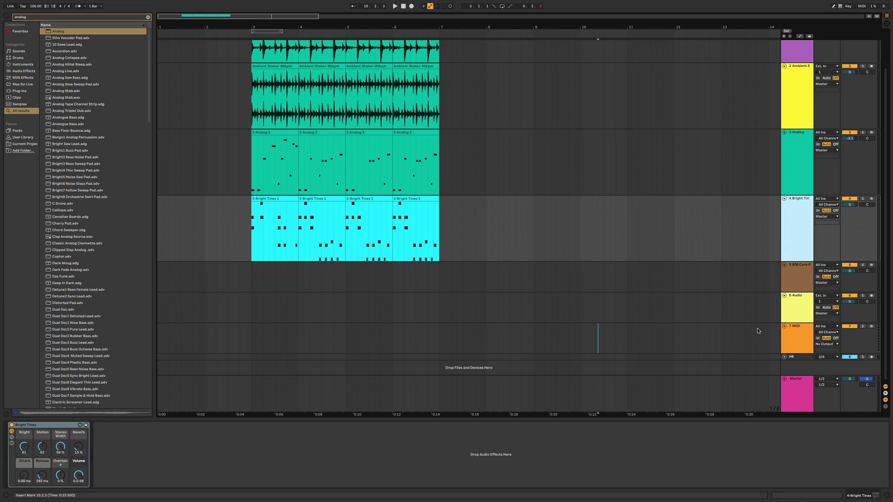
Duplicate the 4 Bright Tines track together with its clips
{"action": "left_click", "coordinate": [698, 248]}
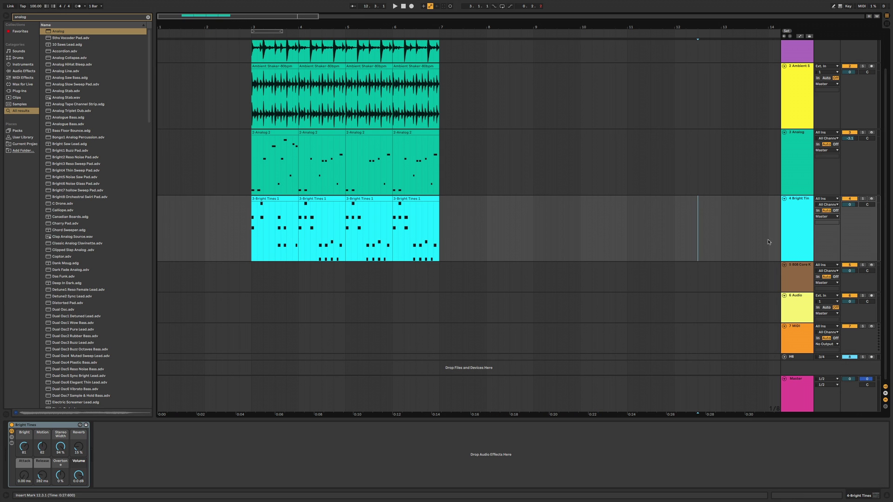
{"action": "left_click", "coordinate": [799, 200]}
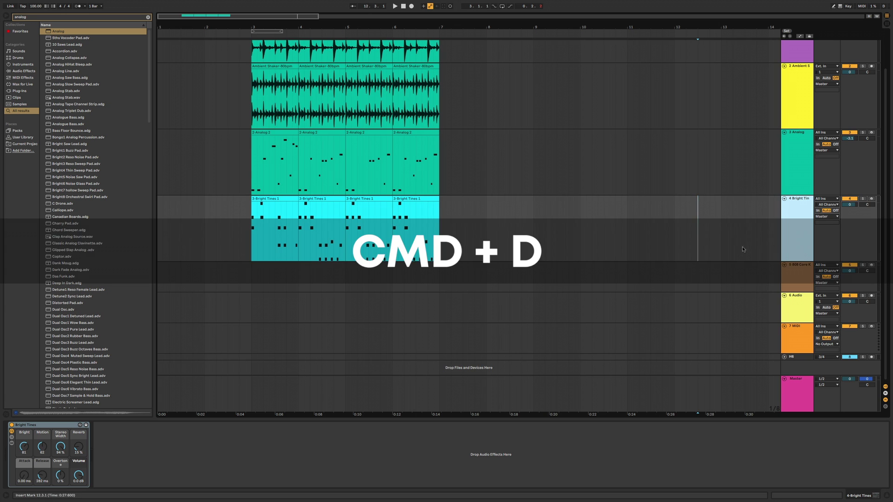
{"action": "key", "text": "ctrl+d"}
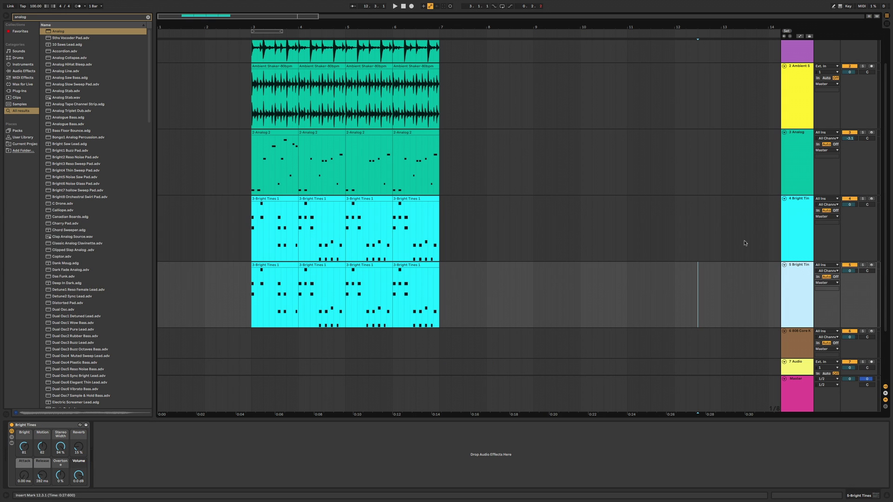
Rename the Ambient Shaker track Drums, the Analog track Kick and the first Bright Tines track Bass
{"action": "left_click", "coordinate": [785, 117]}
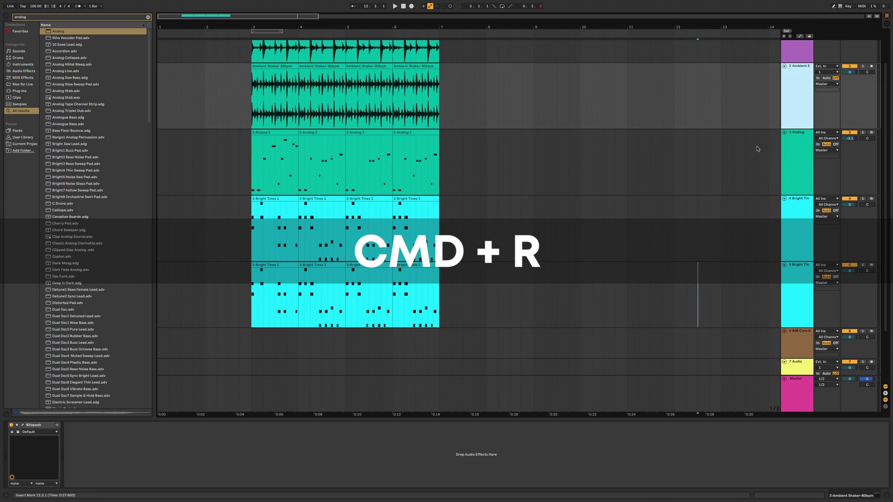
{"action": "key", "text": "ctrl+r"}
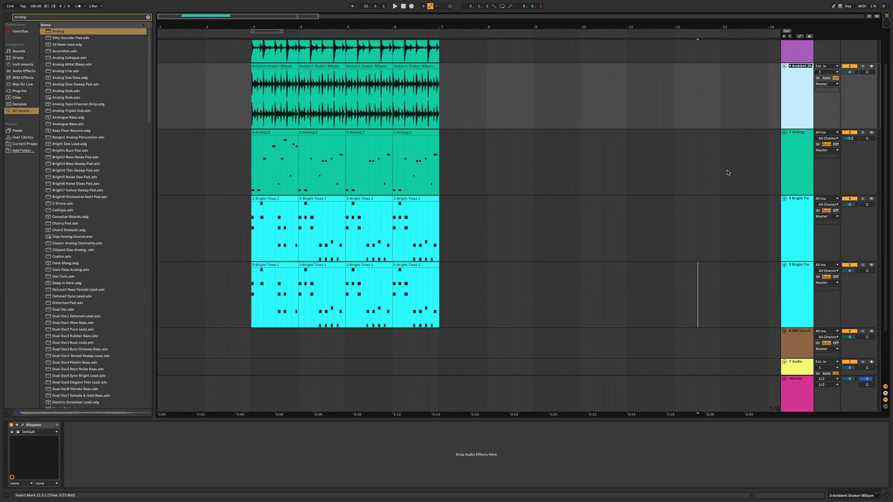
{"action": "type", "text": "Drums"}
{"action": "key", "text": "Tab"}
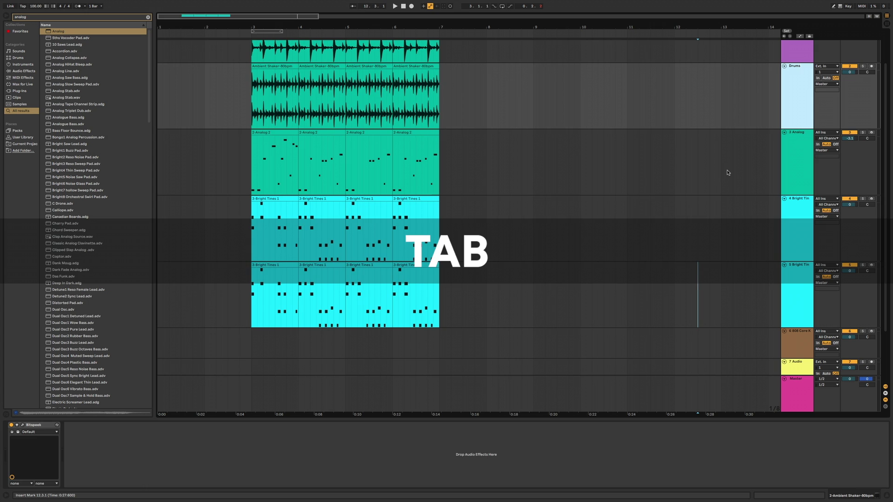
{"action": "type", "text": "Kick"}
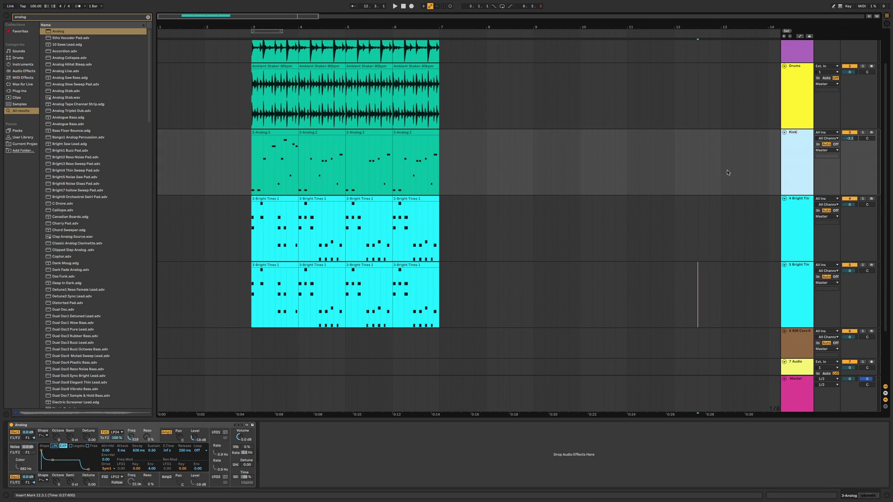
{"action": "key", "text": "Tab"}
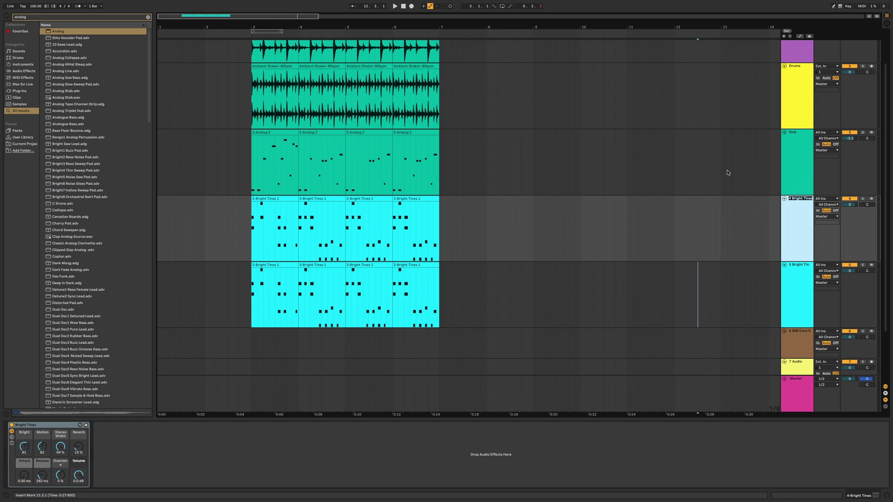
{"action": "type", "text": "Bass"}
{"action": "key", "text": "Return"}
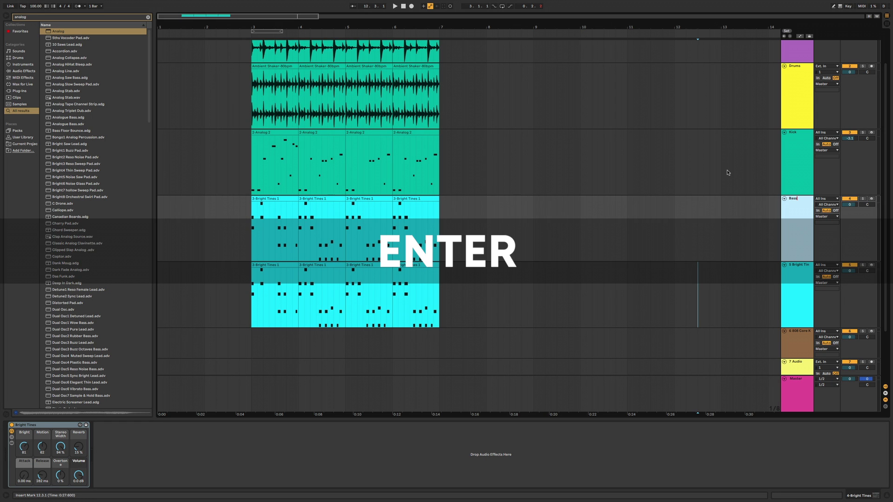
Group the Drums and Kick tracks and name the group My Group
{"action": "key", "text": "Down"}
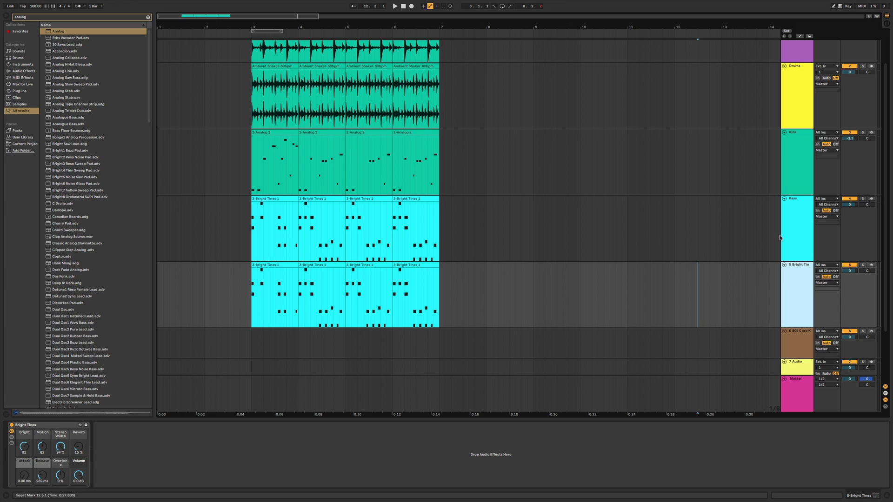
{"action": "left_click", "coordinate": [799, 242], "text": "super"}
{"action": "left_click", "coordinate": [799, 189], "text": "super"}
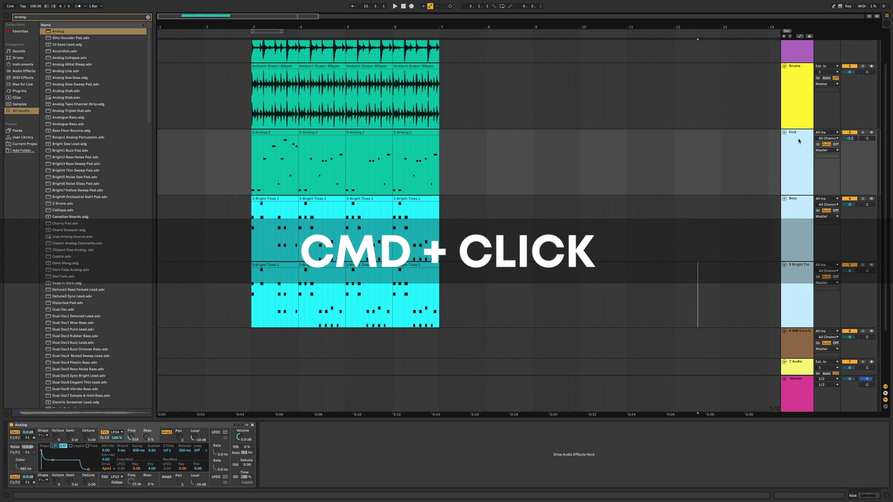
{"action": "left_click", "coordinate": [797, 107], "text": "shift"}
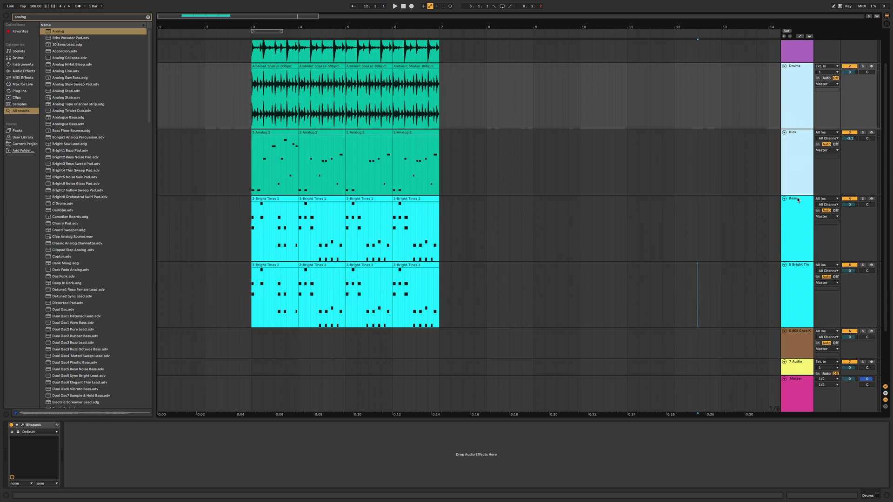
{"action": "key", "text": "super+g"}
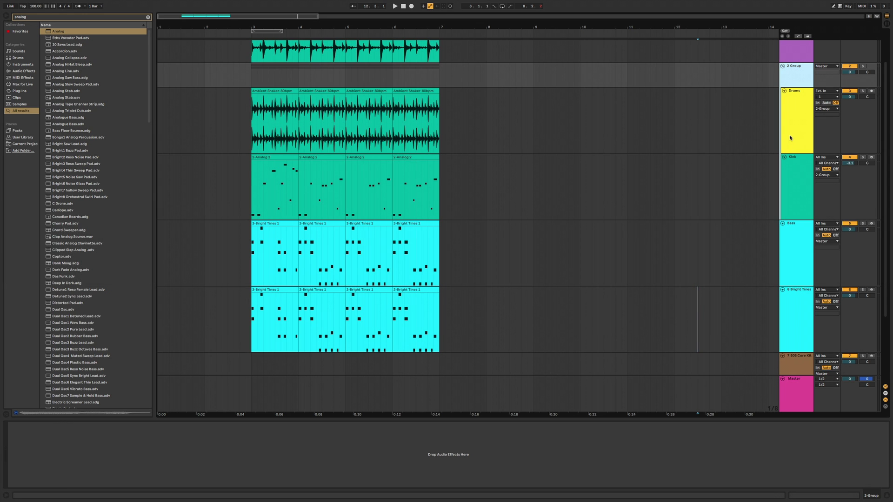
{"action": "key", "text": "super+r"}
{"action": "type", "text": "M"}
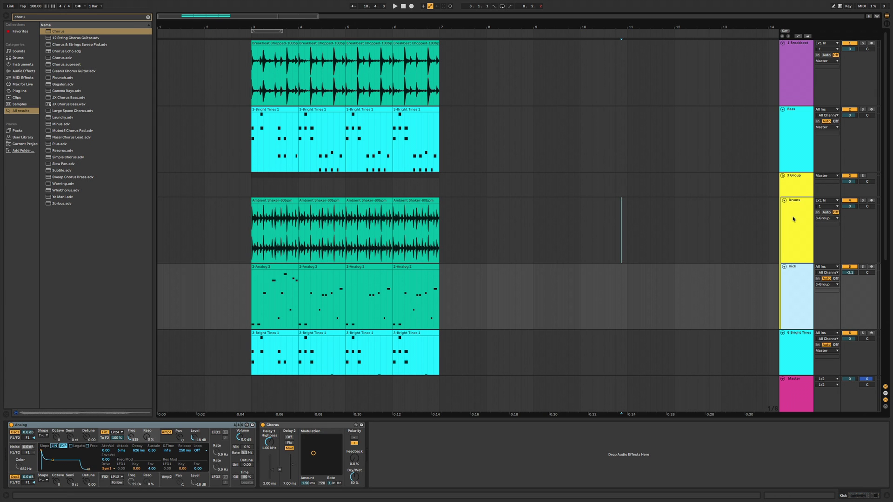
Ungroup the group track that contains Drums and Kick
{"action": "left_click", "coordinate": [795, 183]}
{"action": "key", "text": "shift+super+g"}
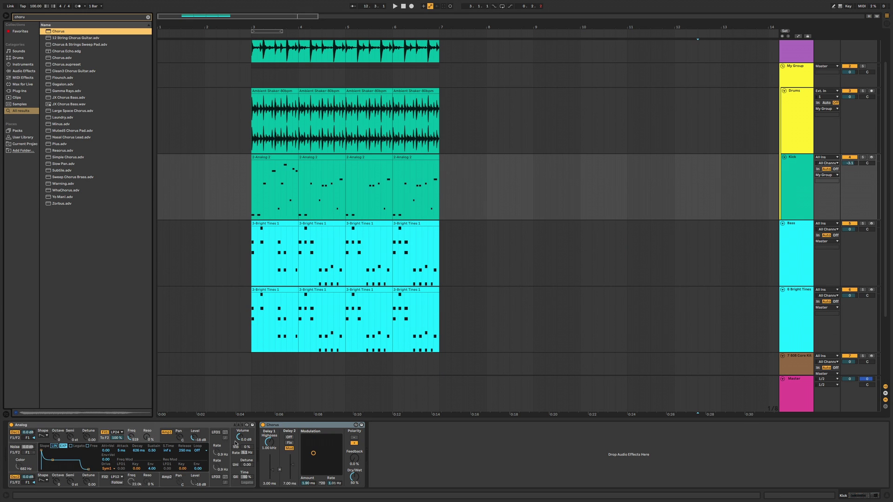
Group the Analog and Chorus devices on the Kick track into a rack
{"action": "left_click", "coordinate": [299, 427]}
{"action": "left_click", "coordinate": [206, 427]}
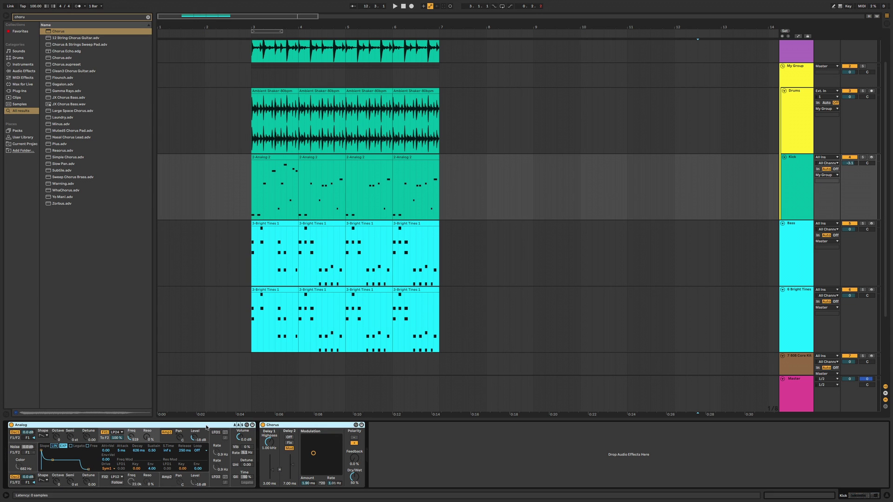
{"action": "key", "text": "super+g"}
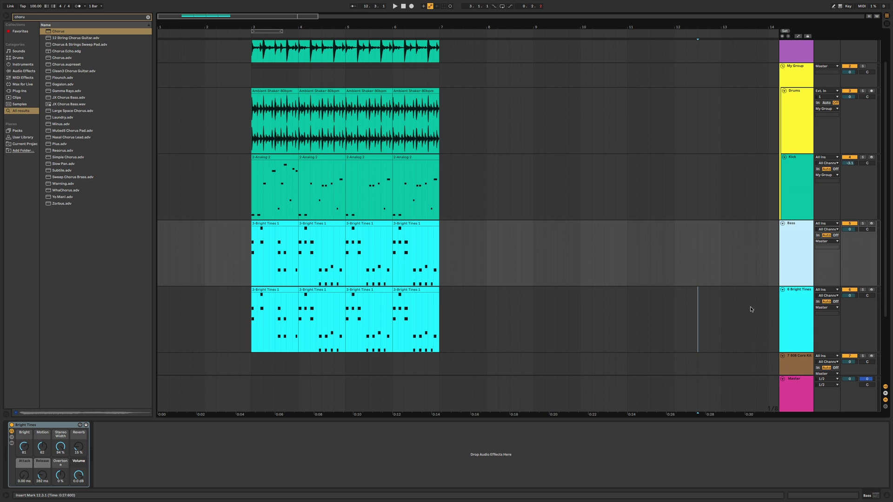
Move the Bass track above My Group
{"action": "key", "text": "super+shift+Down"}
{"action": "key", "text": "super+Up"}
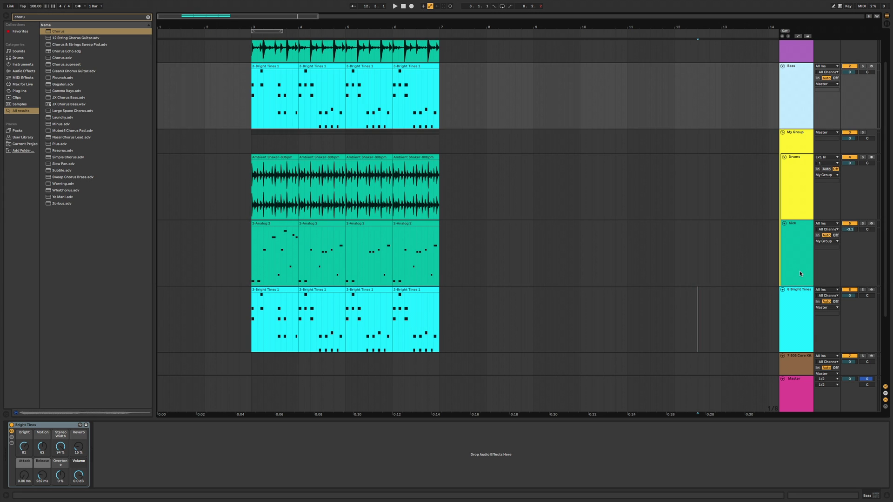
{"action": "key", "text": "super+Down"}
{"action": "left_click_drag", "start_coordinate": [795, 266], "coordinate": [786, 110]}
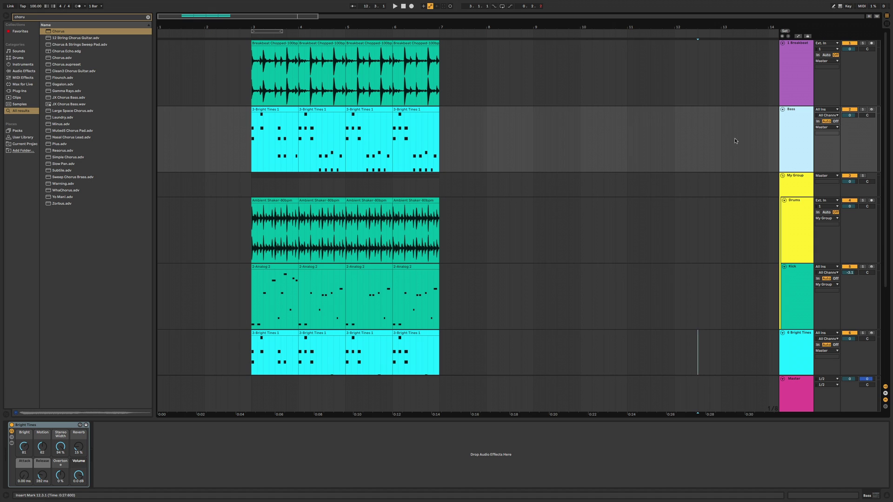
Place the insert marker on the Breakbeat track at 9.4.3 and toggle the track's solo
{"action": "left_click", "coordinate": [597, 69]}
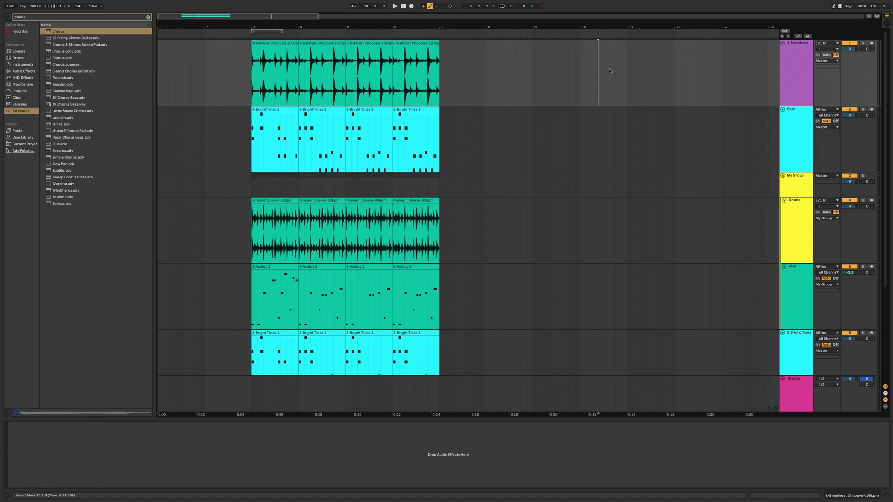
{"action": "left_click", "coordinate": [801, 54]}
{"action": "left_click", "coordinate": [574, 83]}
{"action": "key", "text": "s"}
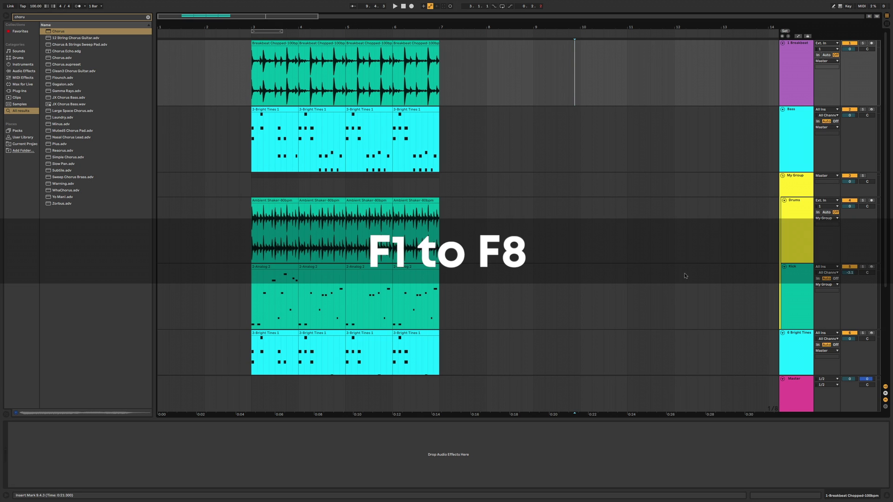
Deactivate the first five tracks in order, from Breakbeat through Kick, including My Group
{"action": "key", "text": "F1"}
{"action": "key", "text": "F2"}
{"action": "key", "text": "F3"}
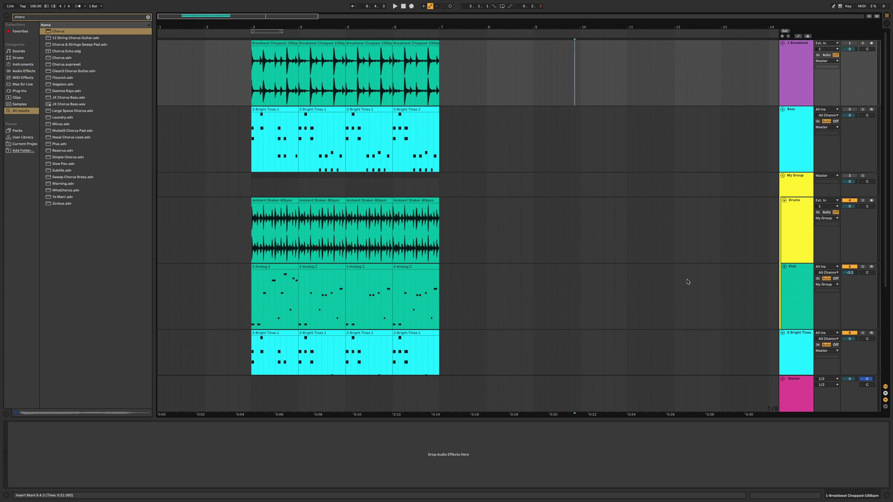
{"action": "key", "text": "F4"}
{"action": "key", "text": "F5"}
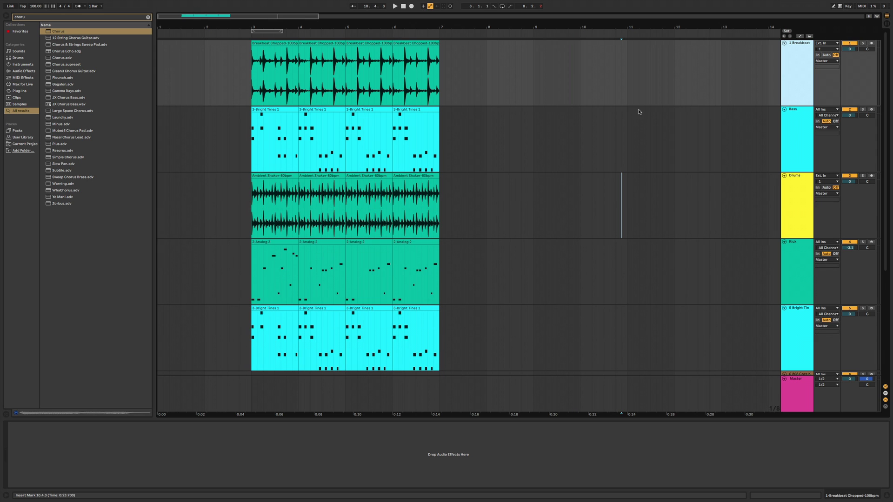
Fold and unfold the Breakbeat track, and fold all tracks in the arrangement
{"action": "key", "text": "u"}
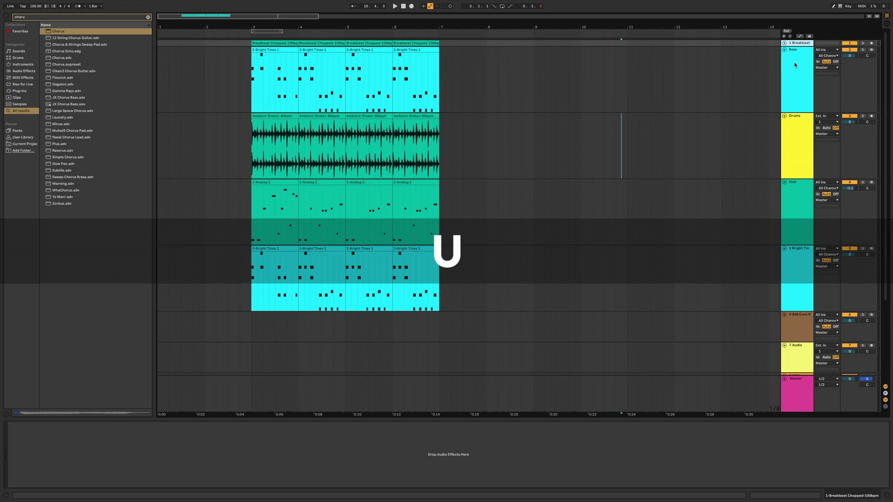
{"action": "key", "text": "u"}
{"action": "key", "text": "alt+u"}
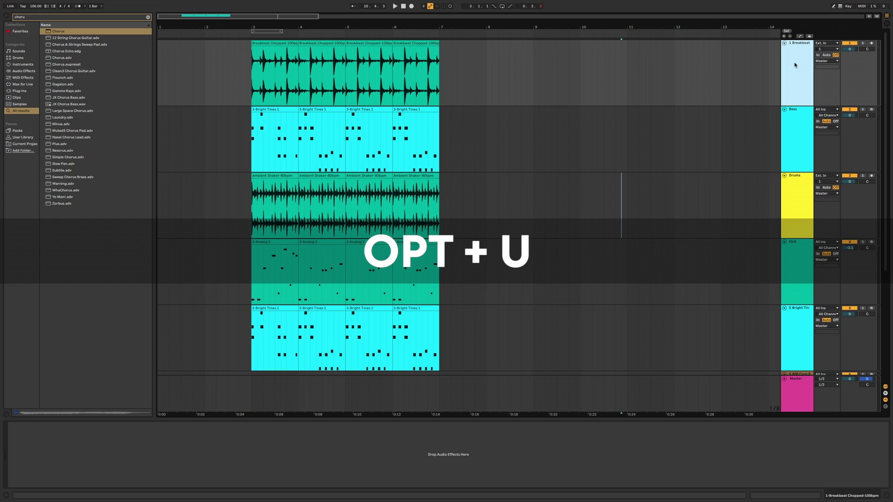
{"action": "key", "text": "alt+u"}
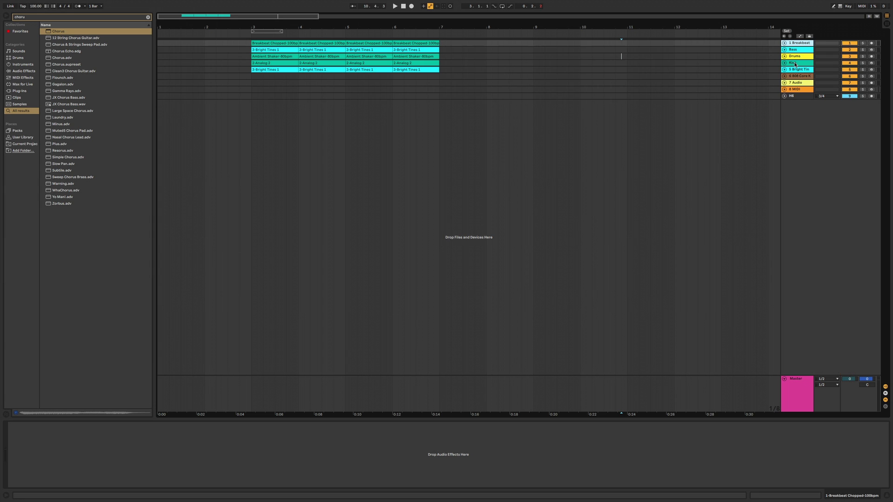